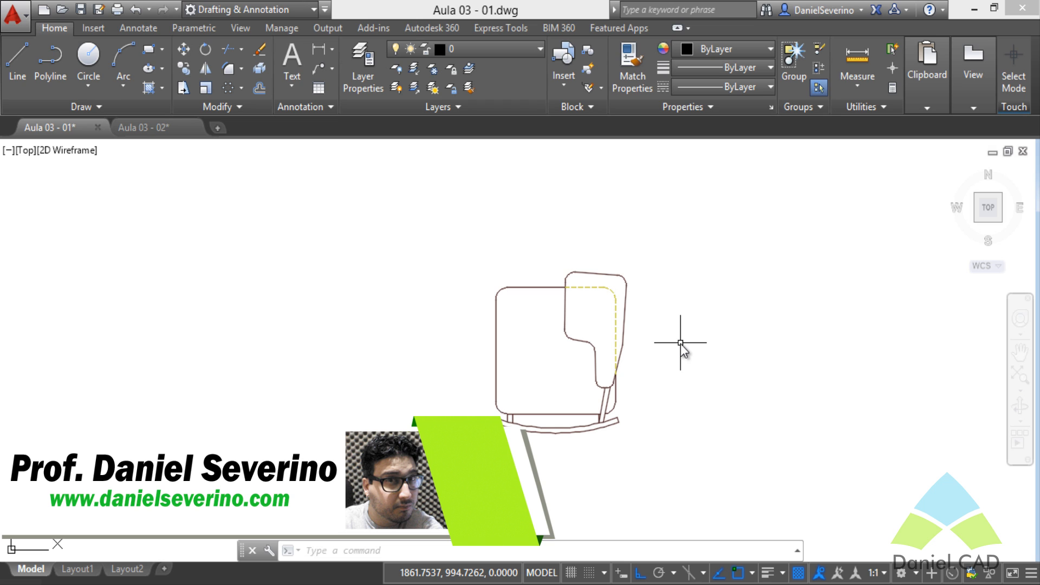
key("Escape")
key("Escape")
key("Escape")
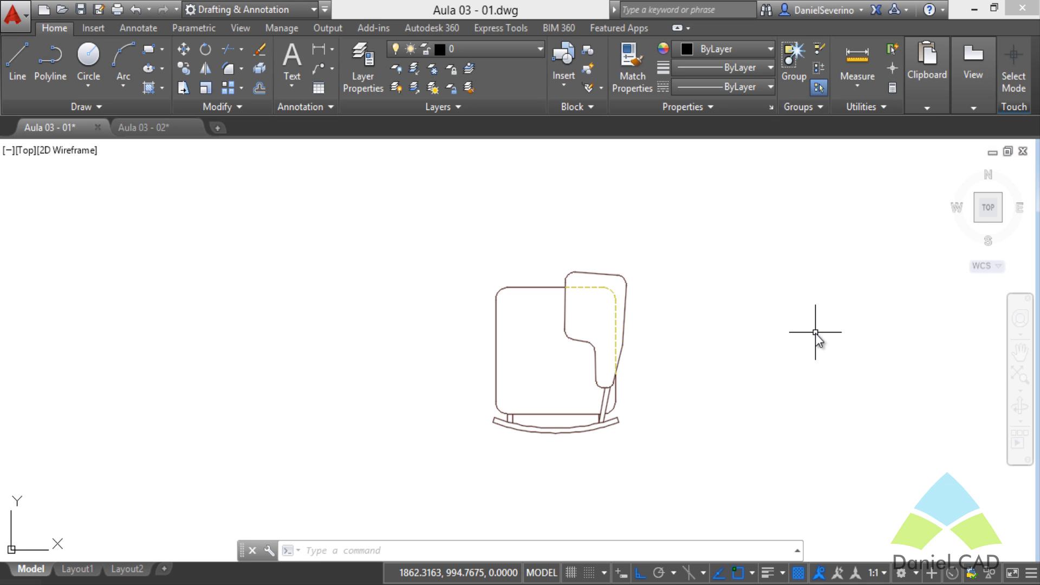
- Add a linear dimension across the chair seat's full width, with the dimension line above the chair
type("dli")
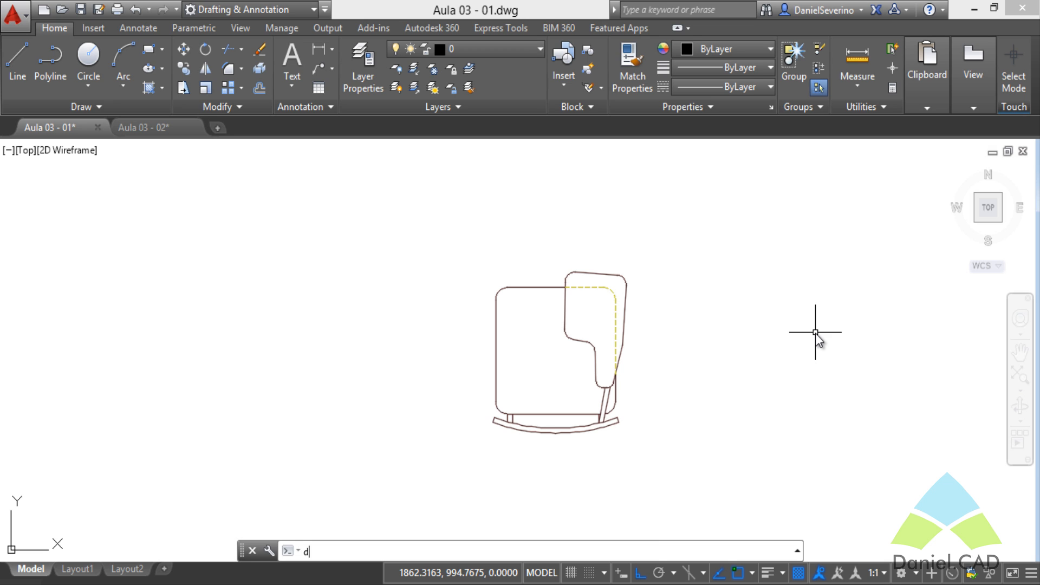
key("Return")
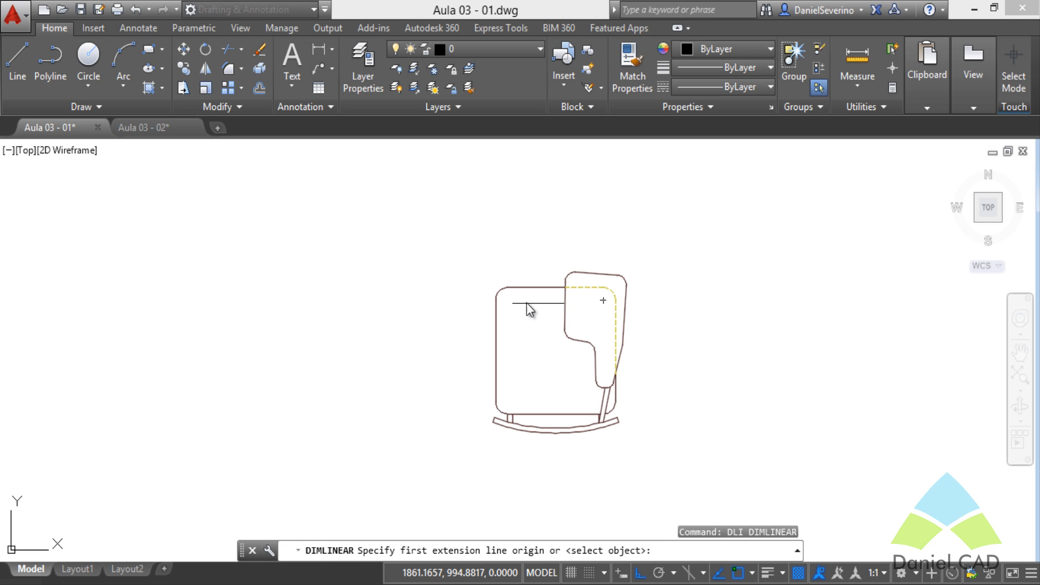
left_click(496, 302)
left_click(610, 304)
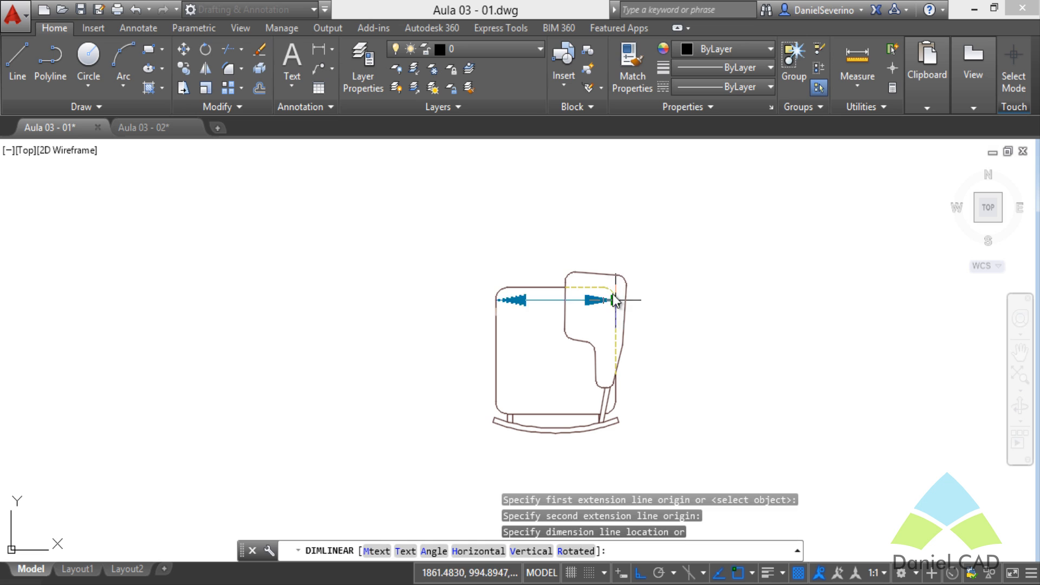
left_click(617, 252)
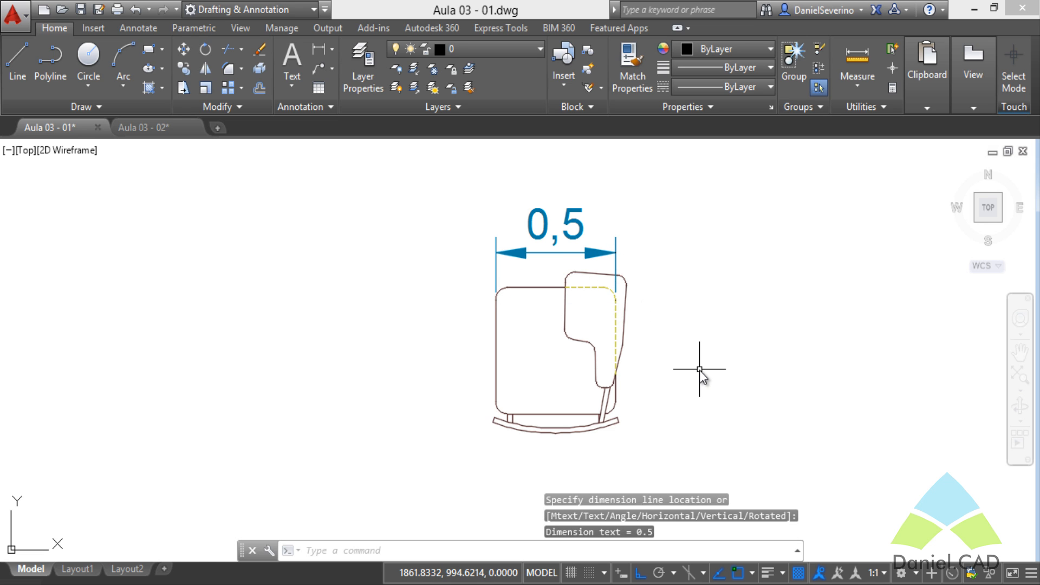
- Add a vertical linear dimension between the seat's upper and lower edges, placing it to the left of the chair
key("Return")
left_click(550, 292)
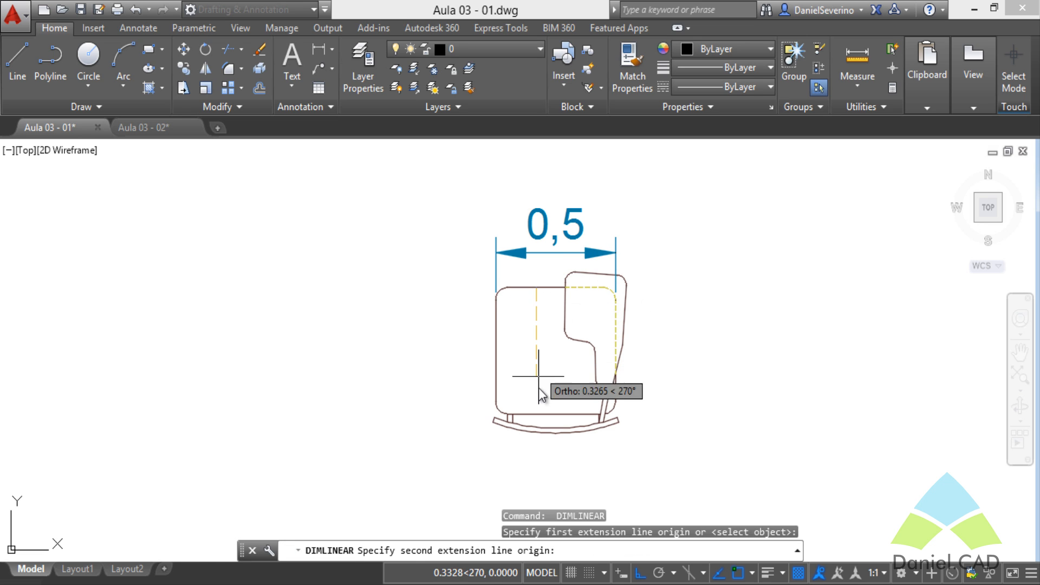
left_click(537, 414)
left_click(461, 402)
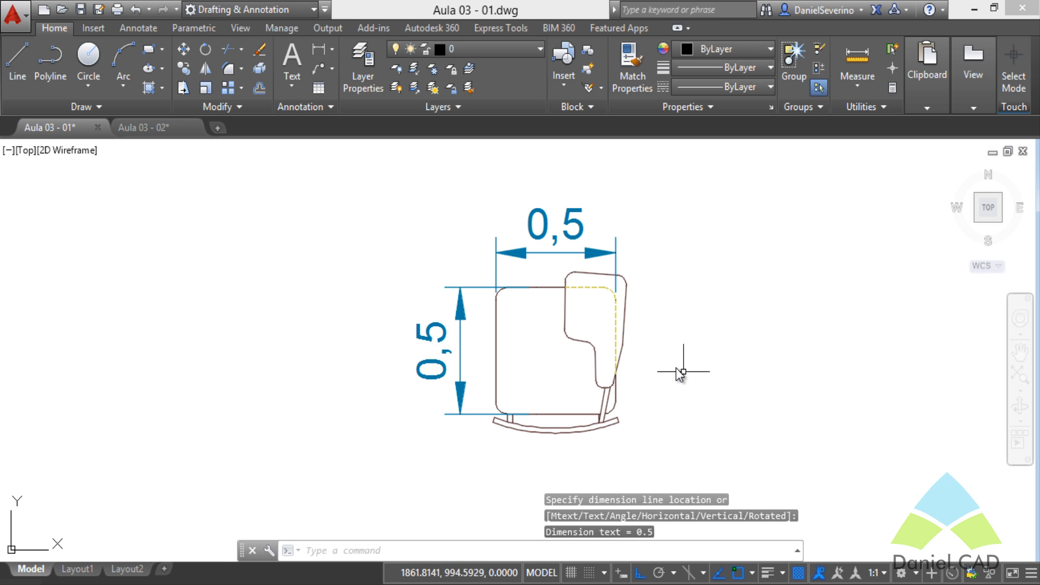
- Delete the width and height dimensions from the chair
left_click(479, 288)
left_click(502, 255)
key("Delete")
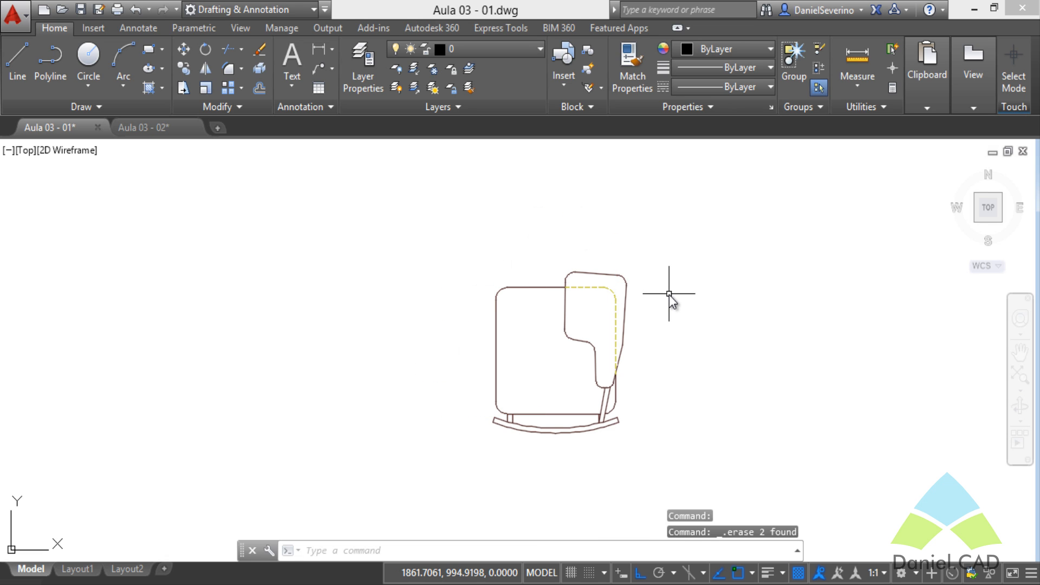
- Copy the chair horizontally to the right at a distance of 1.3
type("cp")
key("Return")
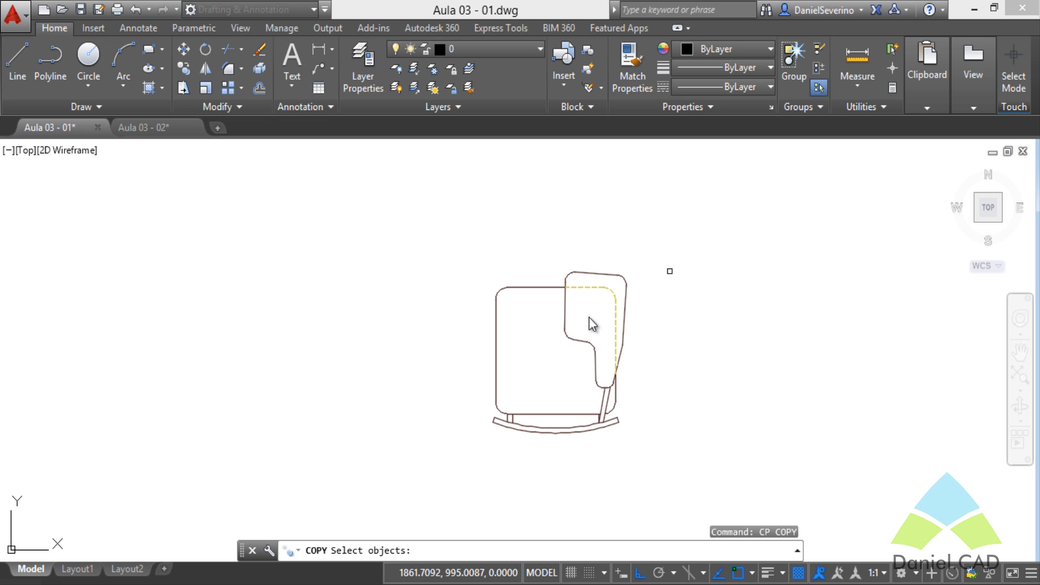
left_click(589, 324)
left_click(562, 262)
key("Return")
left_click(560, 258)
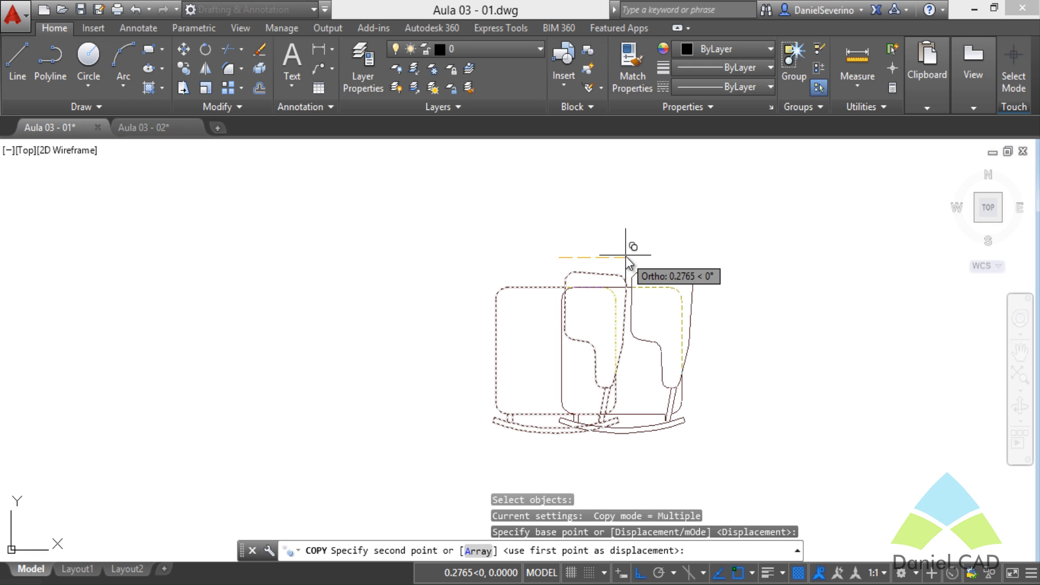
type("1.3")
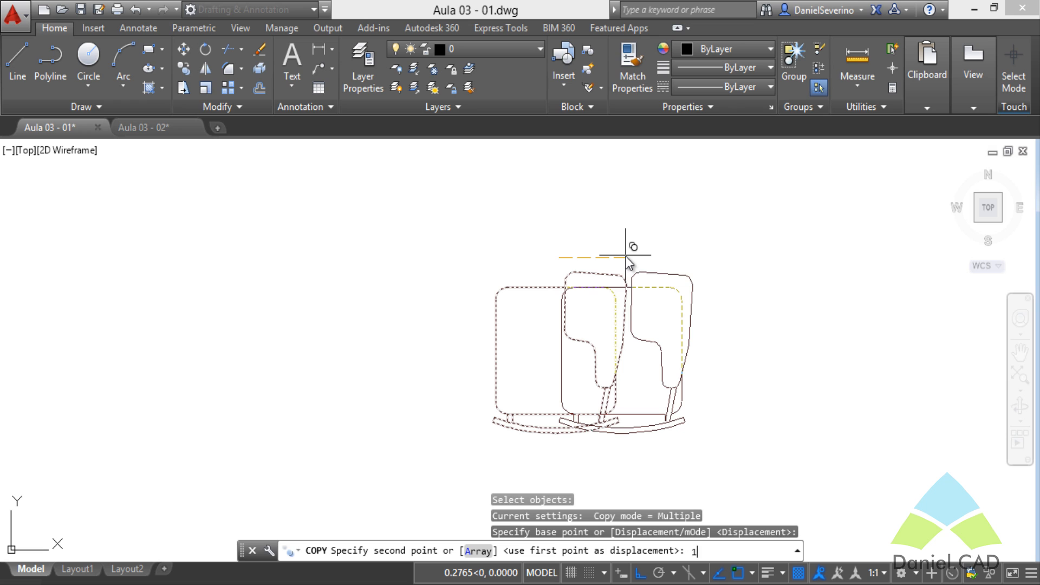
key("Return")
key("Escape")
key("Escape")
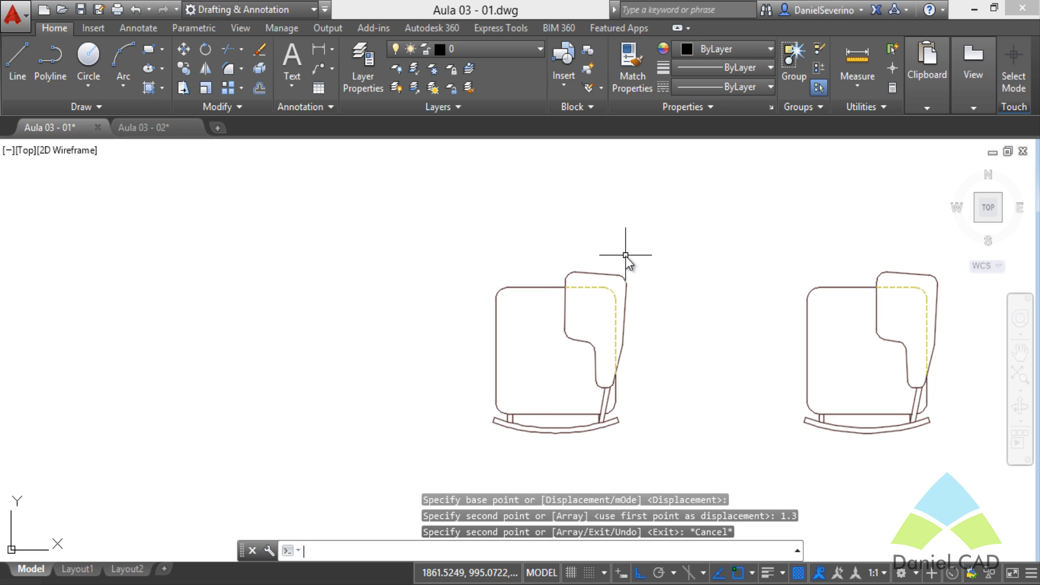
- Dimension the original seat's width and the gap between the two seats, aligning both dimension lines above the chairs
type("dli")
key("Return")
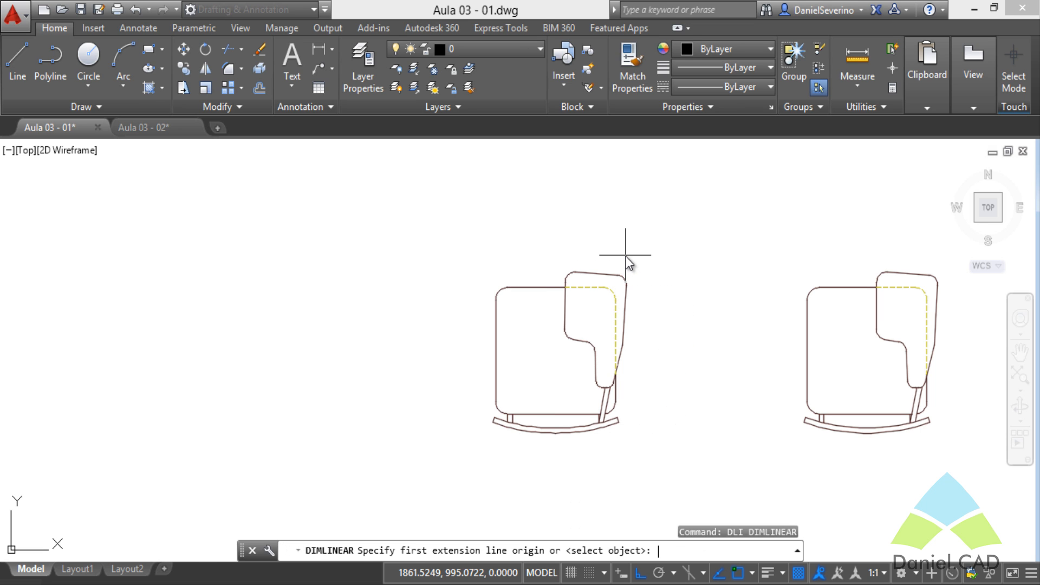
left_click(495, 298)
left_click(603, 287)
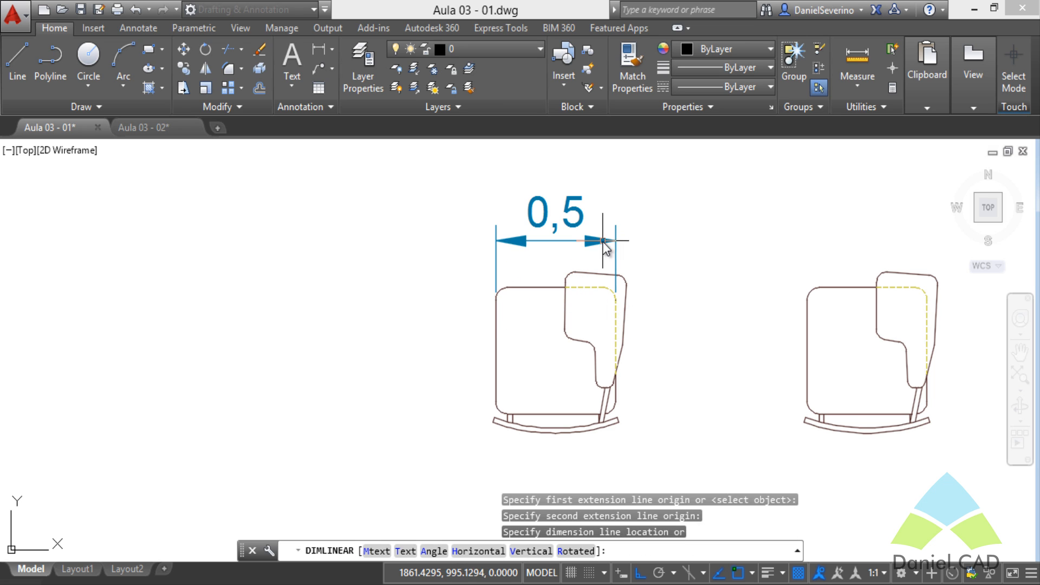
left_click(609, 241)
key("Return")
left_click(616, 300)
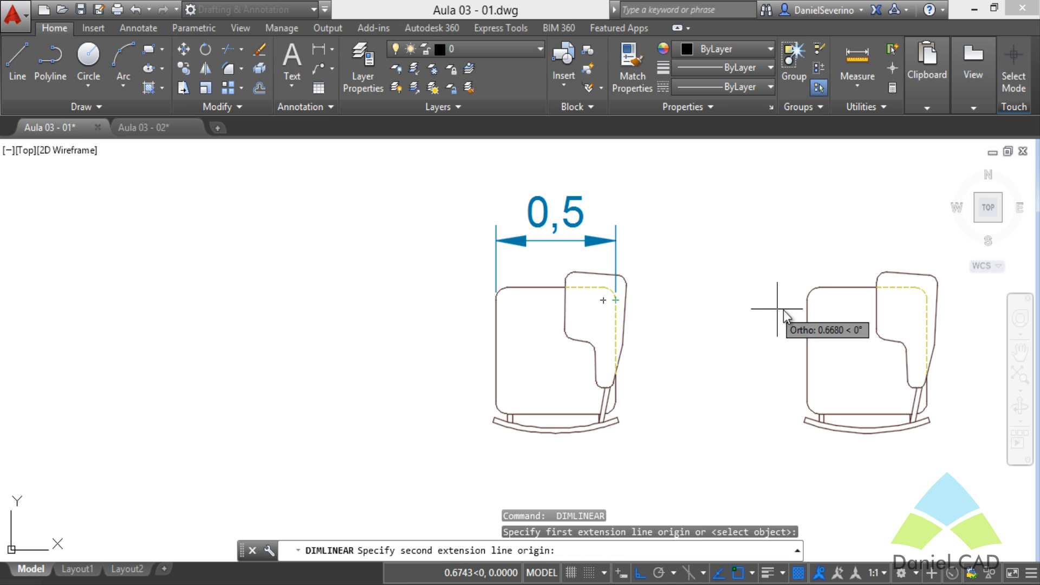
left_click(807, 297)
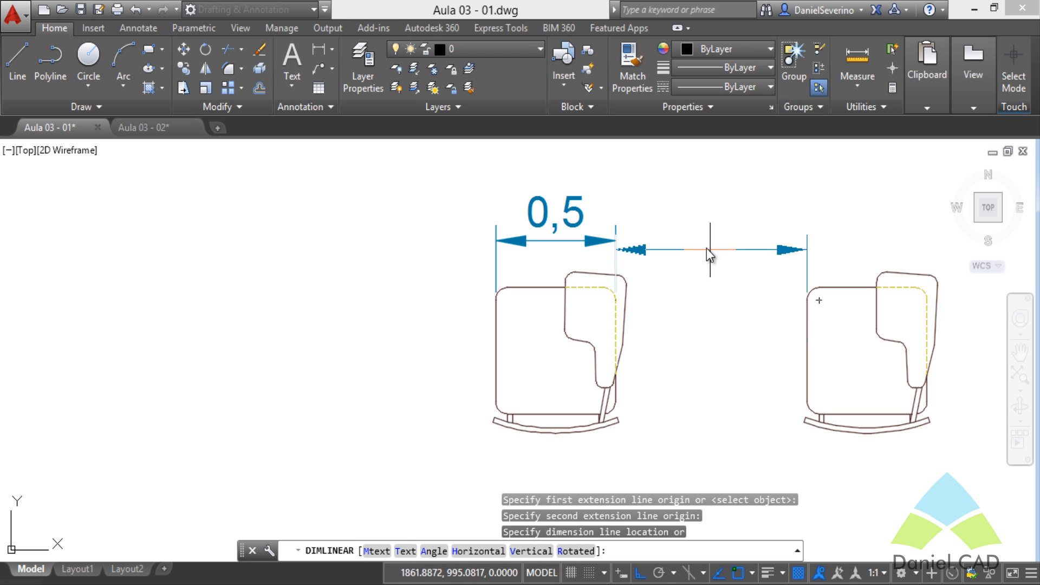
left_click(620, 241)
- Dimension the distance between the left edges of both seats, placing it above the two existing dimensions
key("Return")
left_click(495, 300)
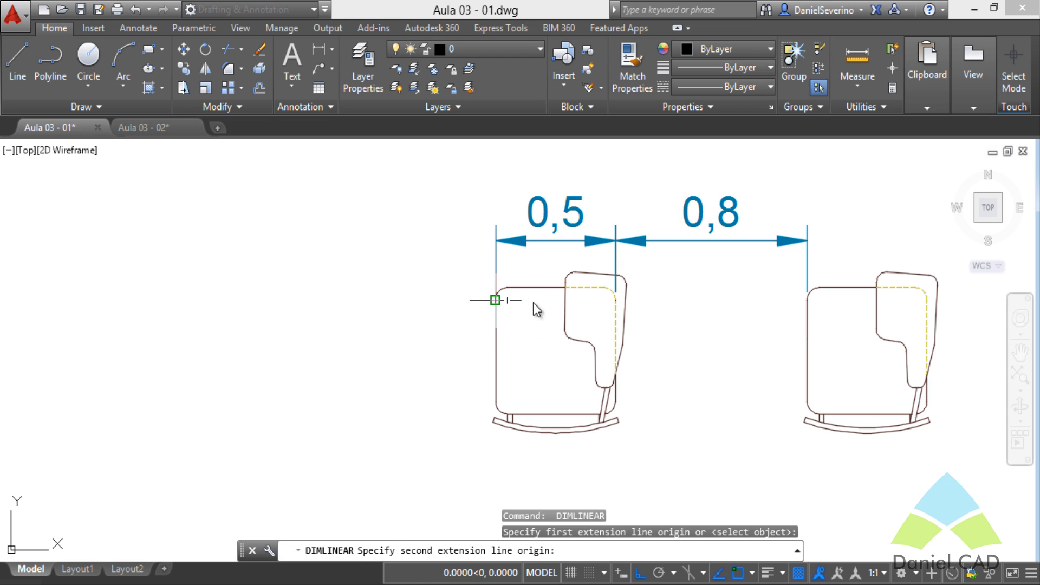
left_click(804, 300)
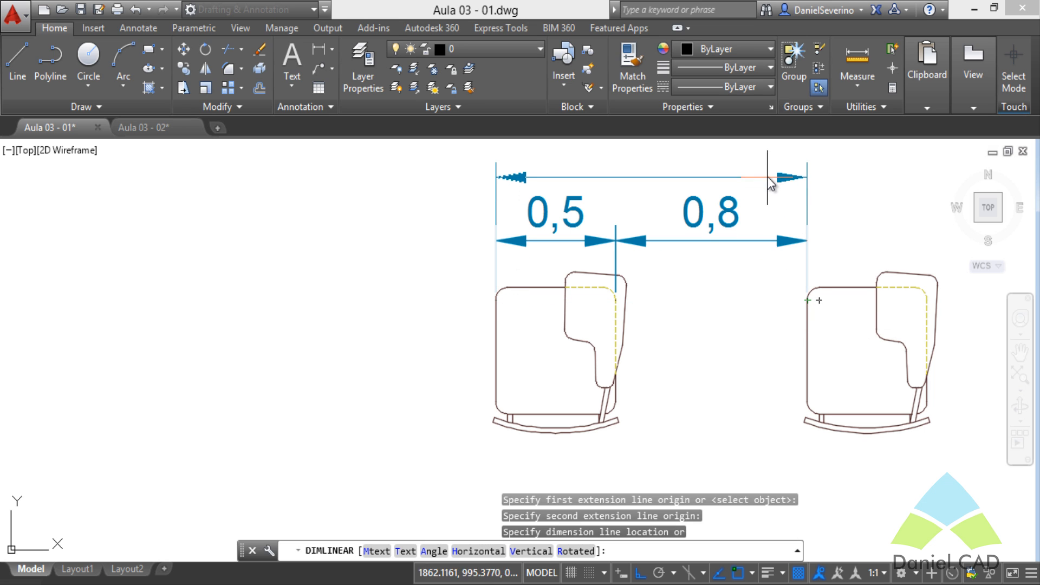
left_click(766, 168)
- Delete the seat width and gap dimensions, keeping only the upper overall dimension
mouse_move(748, 277)
middle_mouse_down()
mouse_move(716, 320)
mouse_move(629, 328)
middle_mouse_up()
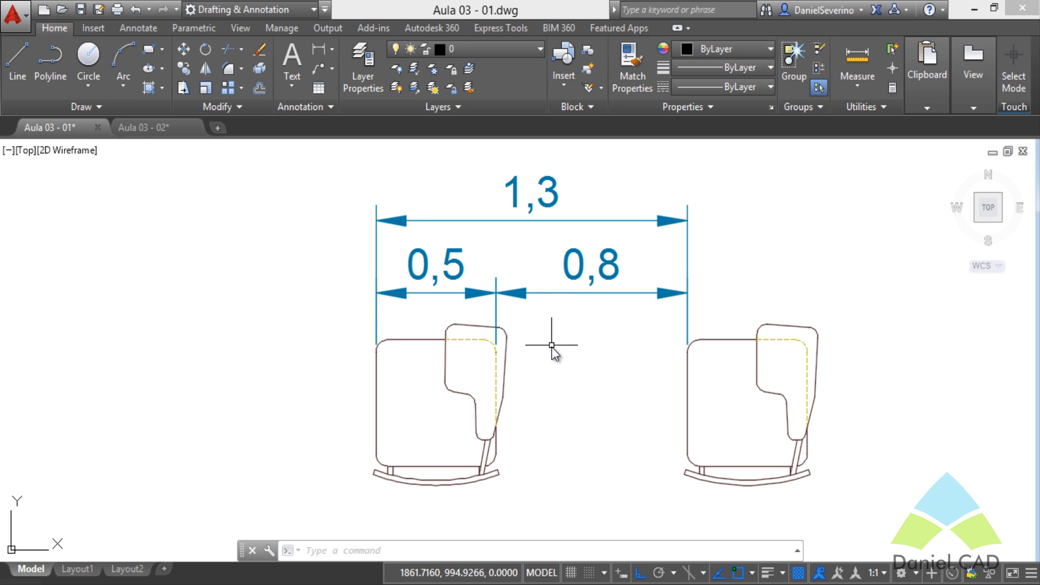
left_click(550, 301)
left_click(507, 269)
left_click(507, 269)
left_click(469, 286)
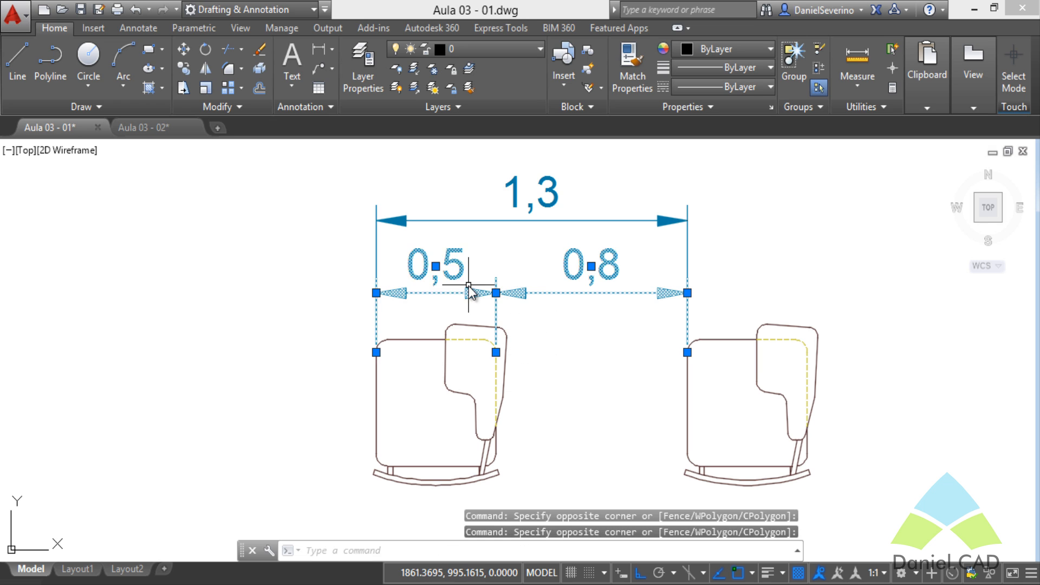
key("Delete")
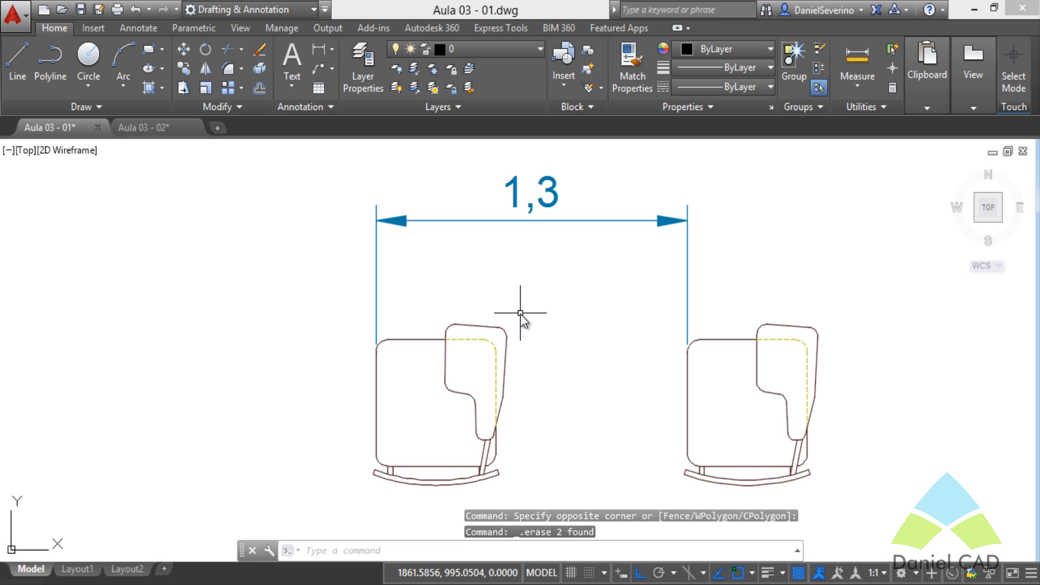
- Add a linear dimension between the midpoints of both chairs' curved backrests, placed below the chairs
type("dli")
key("Return")
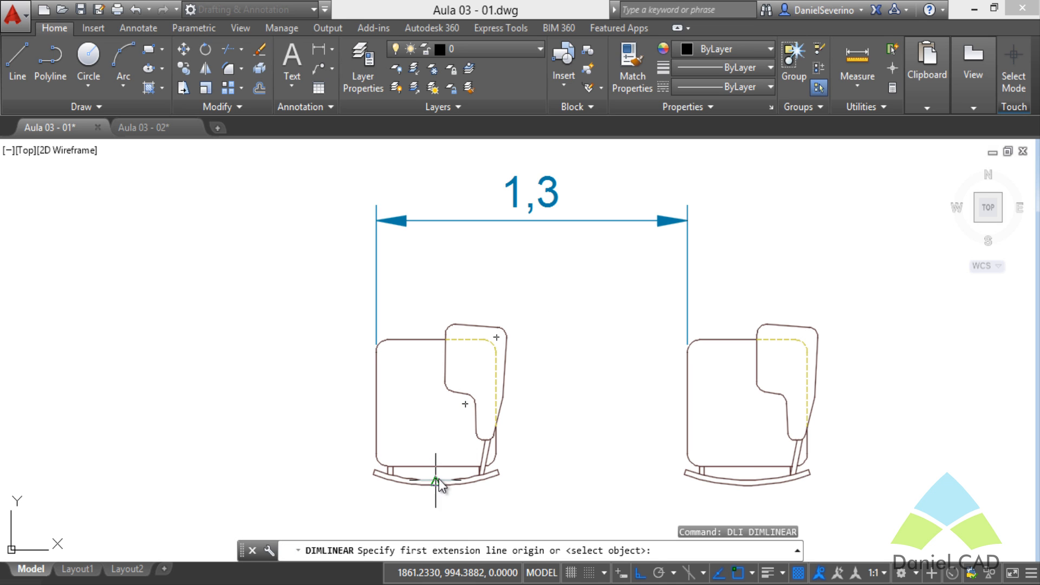
left_click(439, 479)
left_click(741, 477)
middle_click_drag(631, 419, 632, 317)
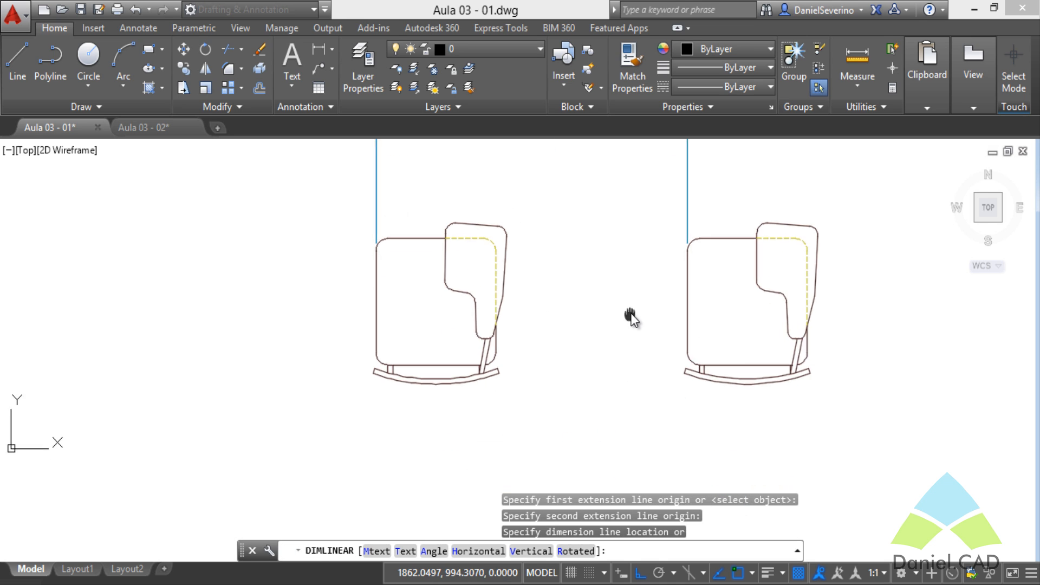
left_click(624, 437)
middle_click_drag(622, 374, 570, 425)
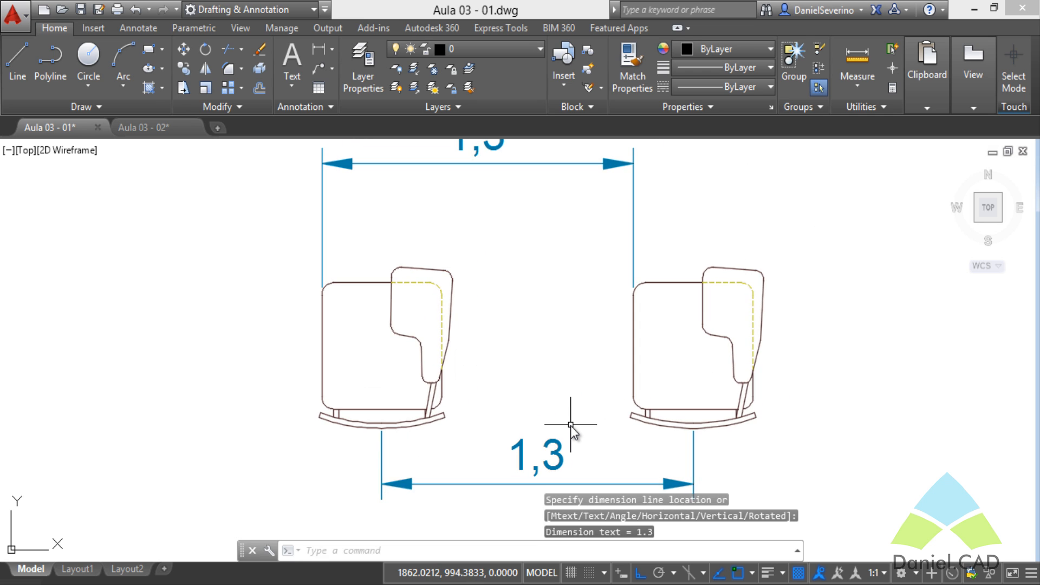
- Delete the edge-to-edge dimension above the chairs and the midpoint-to-midpoint dimension below them
scroll(570, 425, "down", 2)
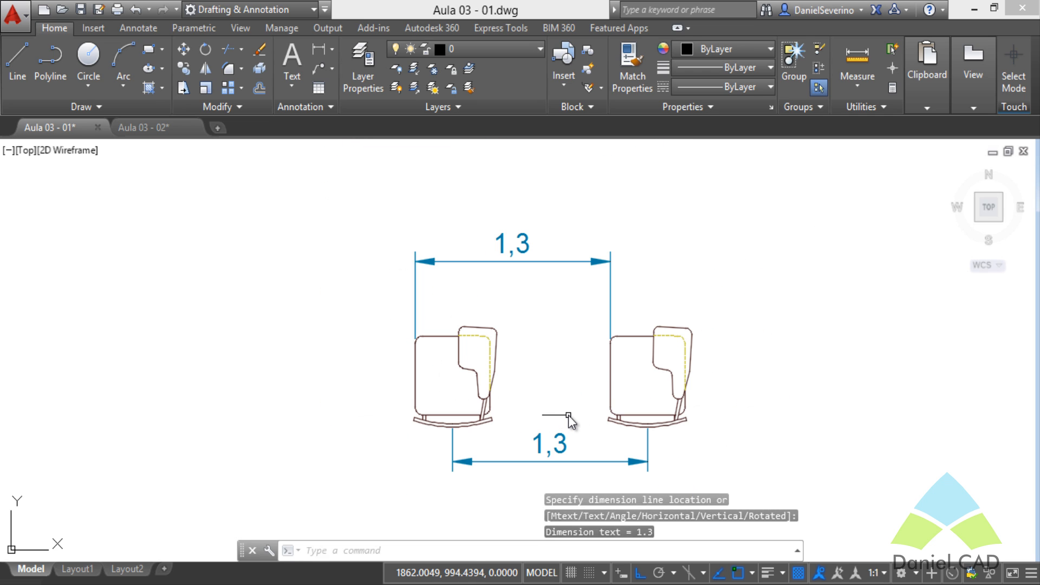
left_click(647, 447)
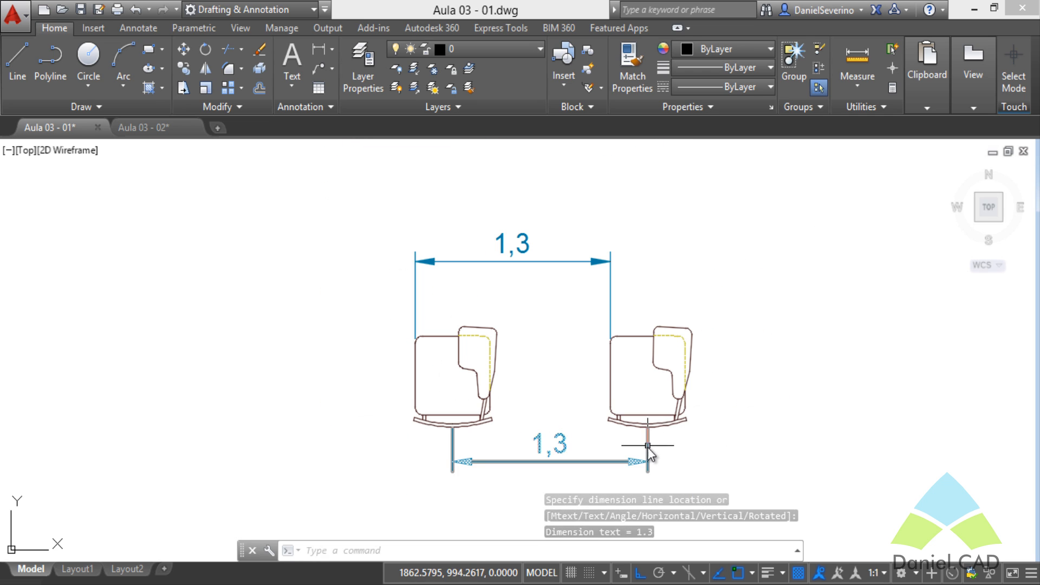
left_click(612, 279)
key("Delete")
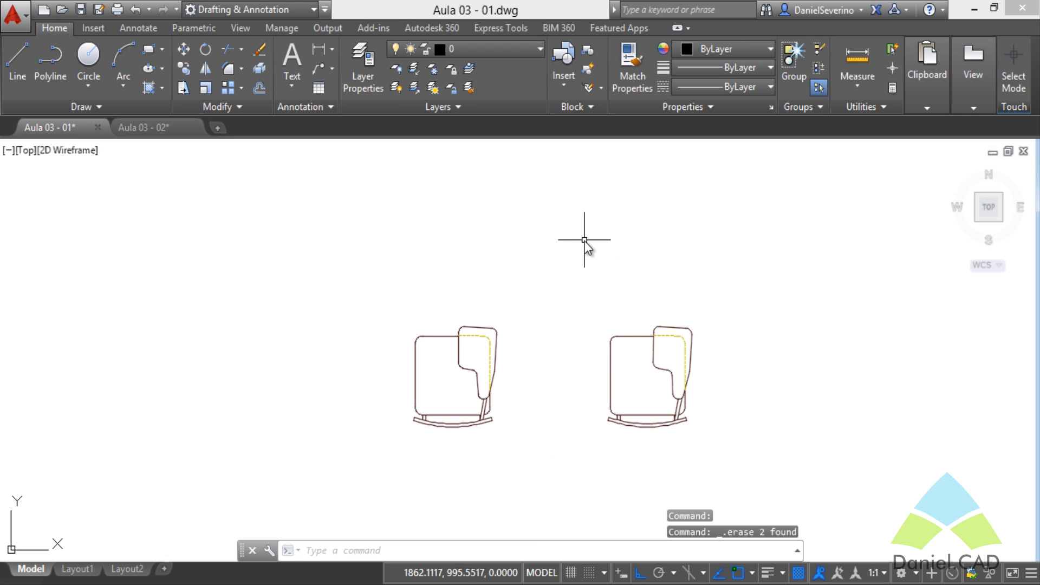
- Delete the copied chair on the right, leaving only the original
left_click(715, 306)
left_click(659, 372)
key("Delete")
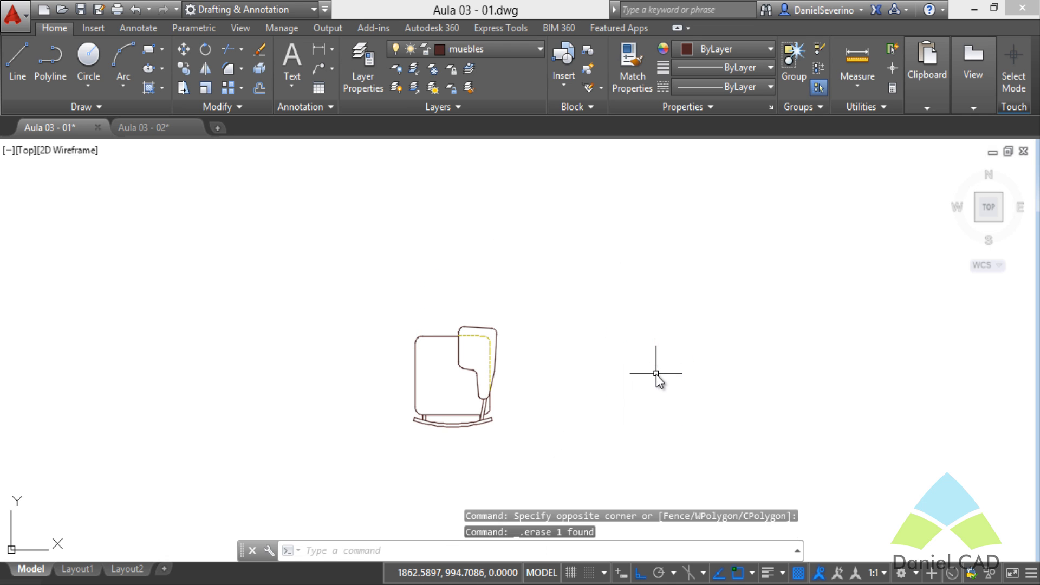
- Create a rectangular array from the single remaining chair
scroll(474, 379, "up", 4)
mouse_move(464, 376)
middle_mouse_down()
mouse_move(555, 348)
mouse_move(576, 328)
mouse_move(499, 344)
middle_mouse_up()
scroll(556, 348, "down", 2)
scroll(577, 329, "up", 2)
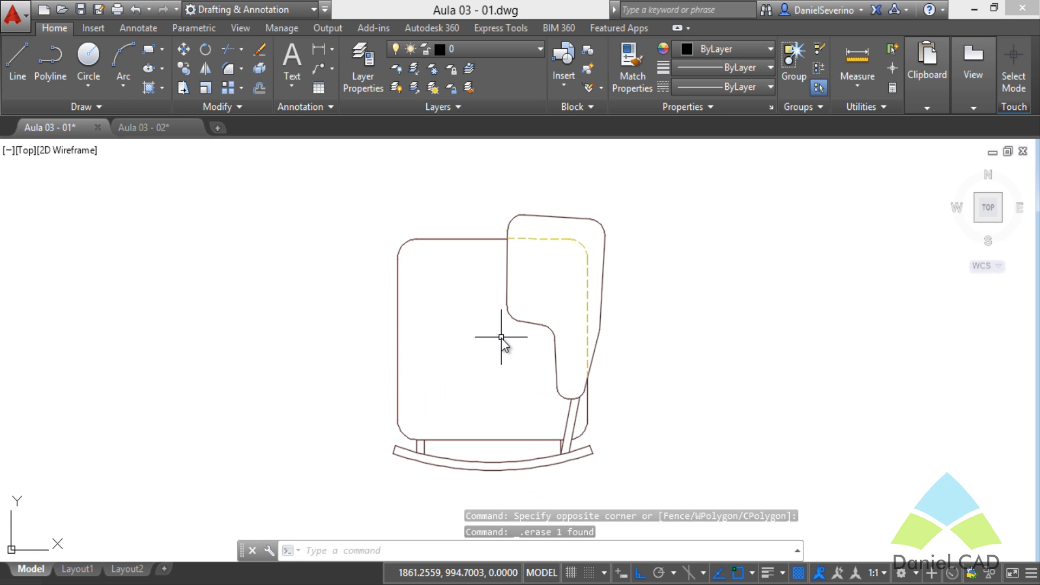
scroll(499, 343, "down", 2)
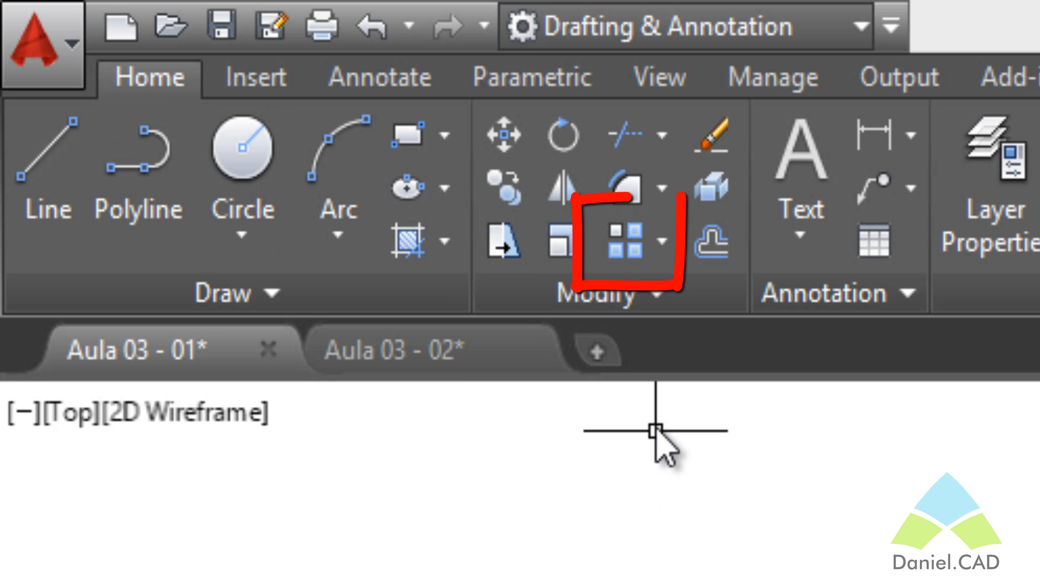
left_click(661, 252)
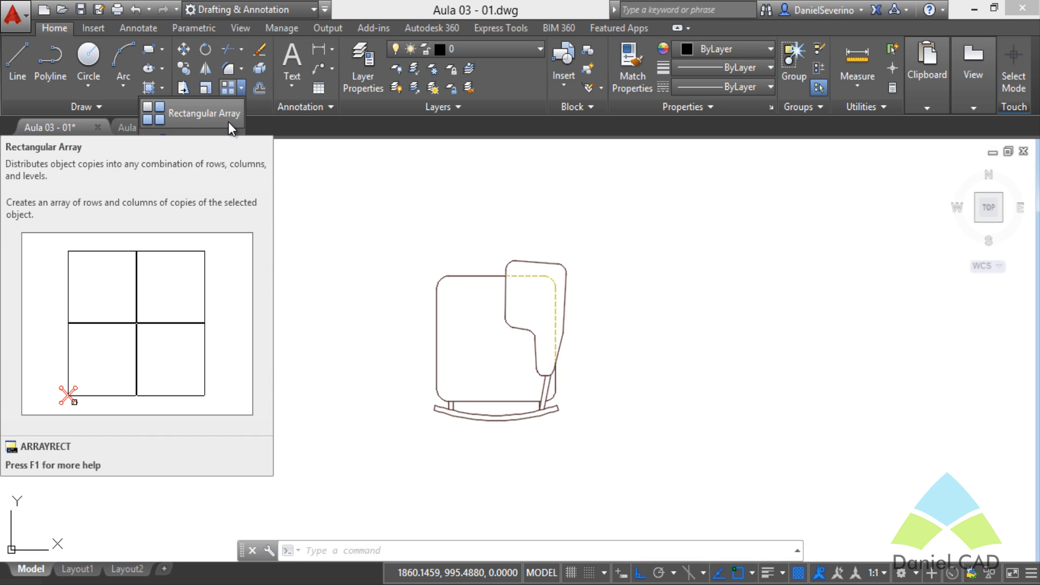
left_click(229, 122)
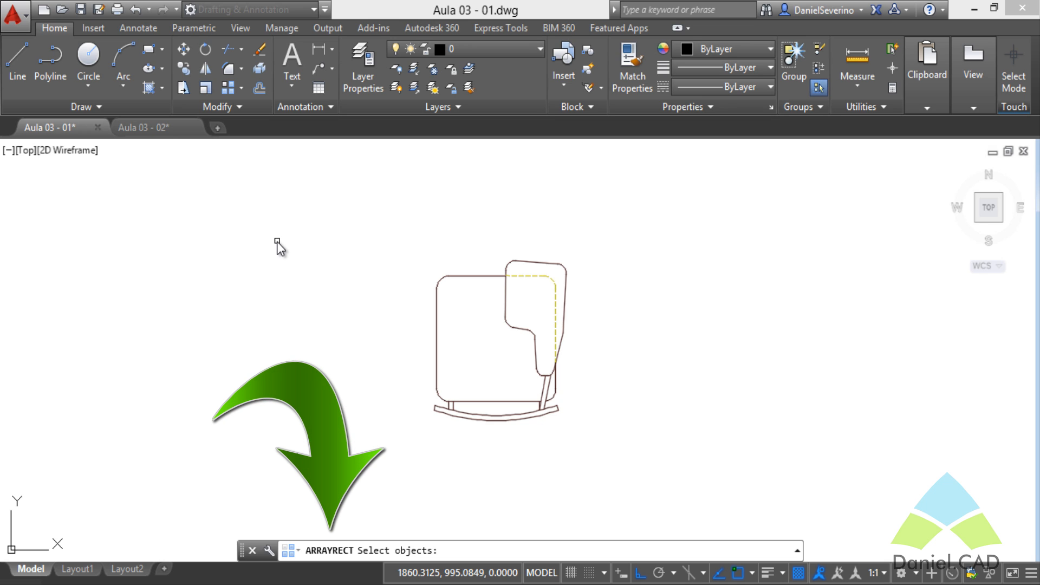
left_click_drag(277, 242, 483, 205)
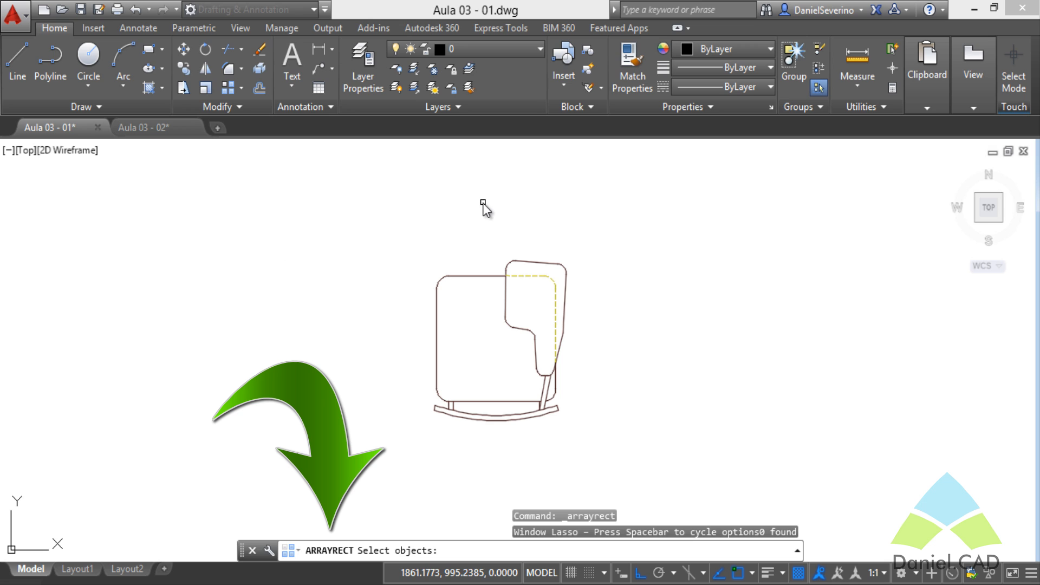
left_click(398, 209)
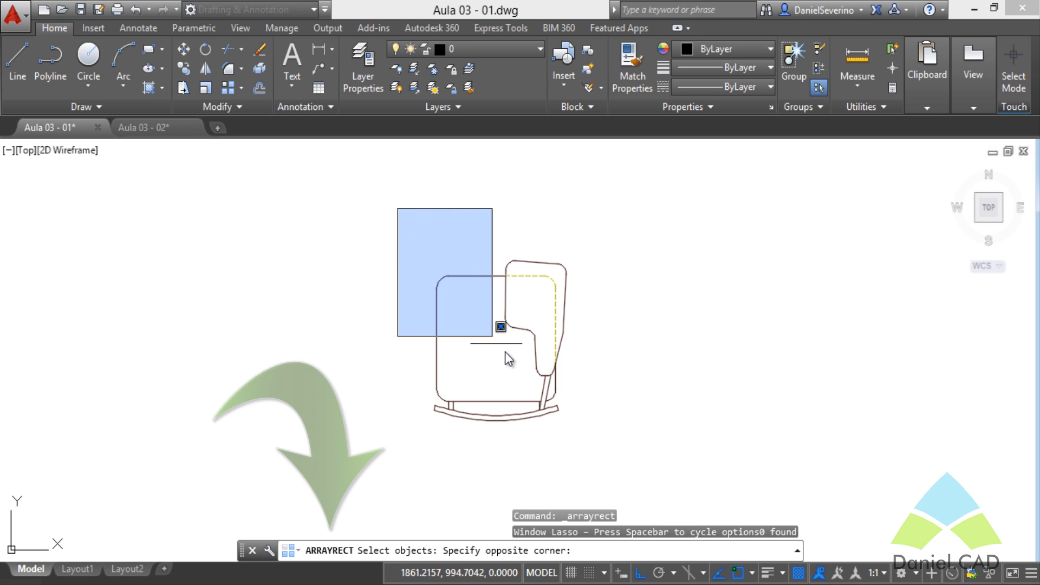
left_click(599, 467)
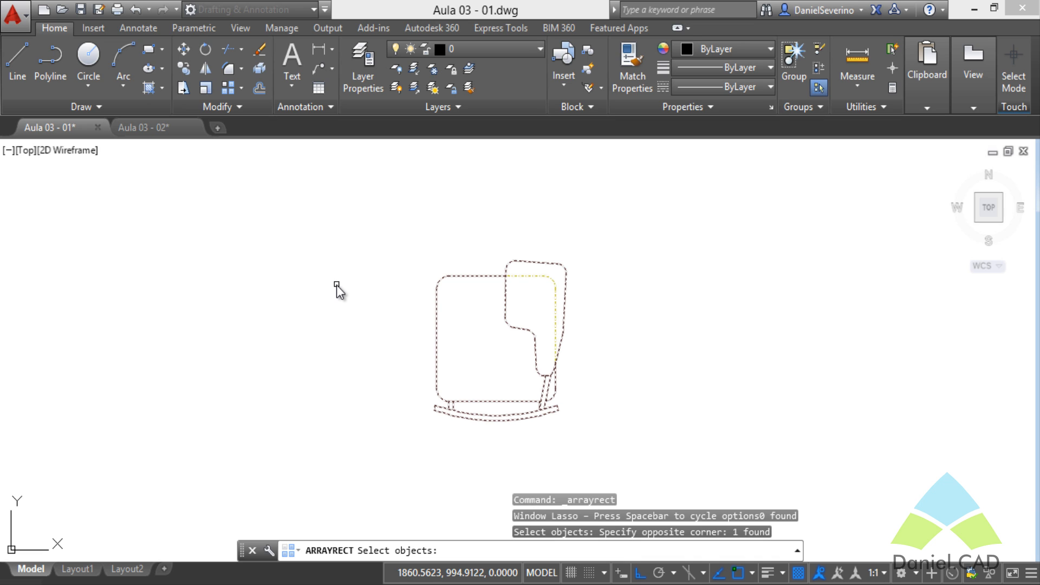
key("Return")
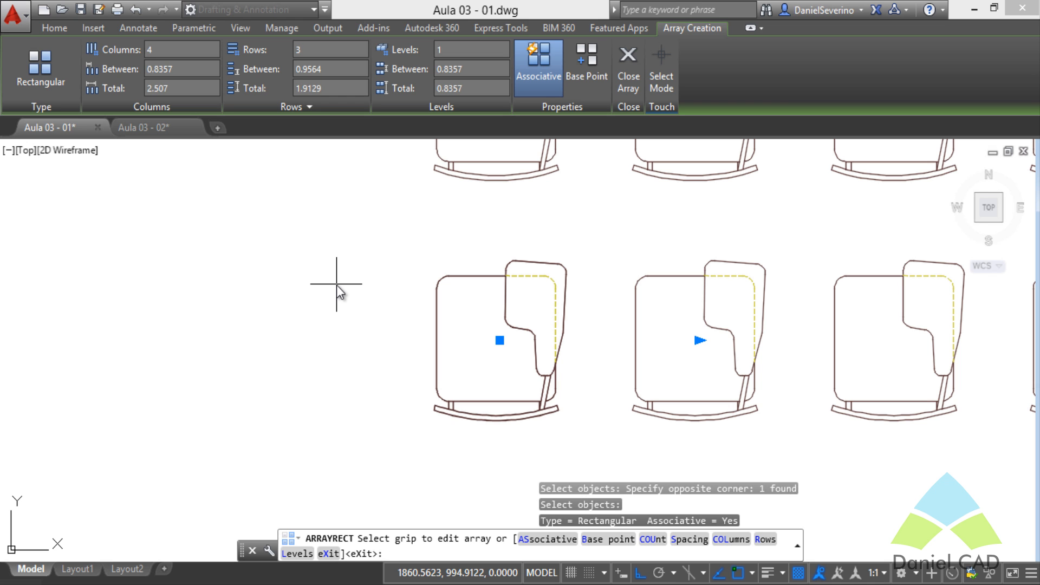
- Try to regenerate the drawing while the rectangular array is still being edited
middle_click_drag(336, 283, 239, 353)
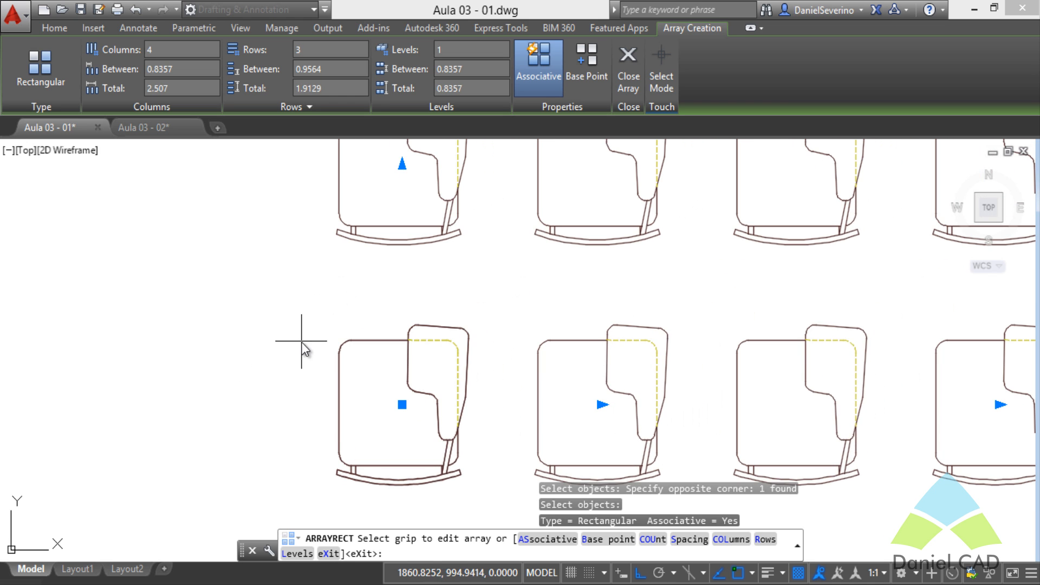
mouse_move(451, 313)
middle_mouse_down()
mouse_move(359, 315)
mouse_move(258, 291)
mouse_move(376, 318)
middle_mouse_up()
scroll(257, 292, "down", 1)
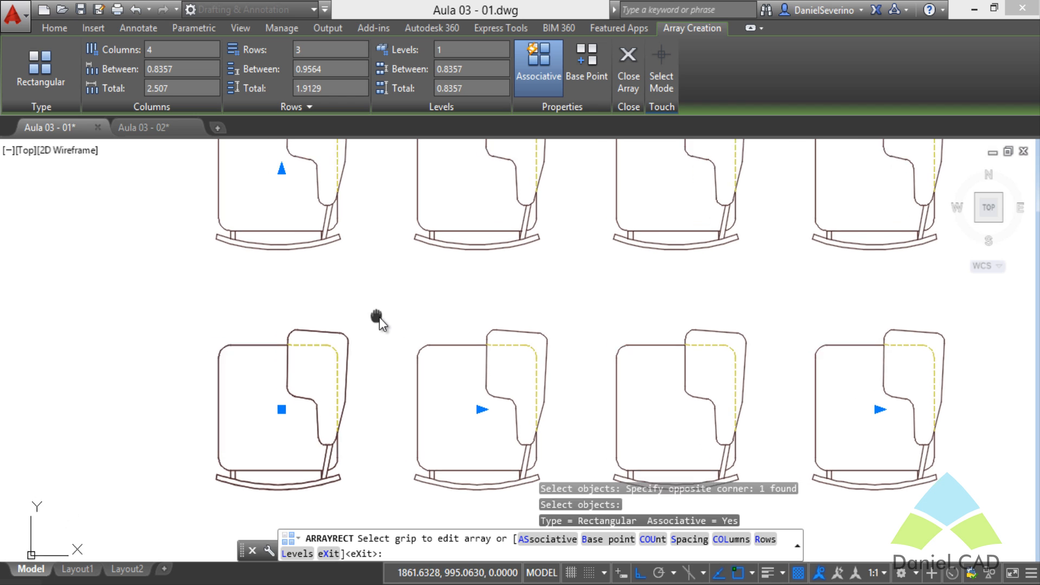
type("re")
key("Return")
mouse_move(392, 277)
middle_mouse_down()
mouse_move(379, 372)
mouse_move(358, 320)
middle_mouse_up()
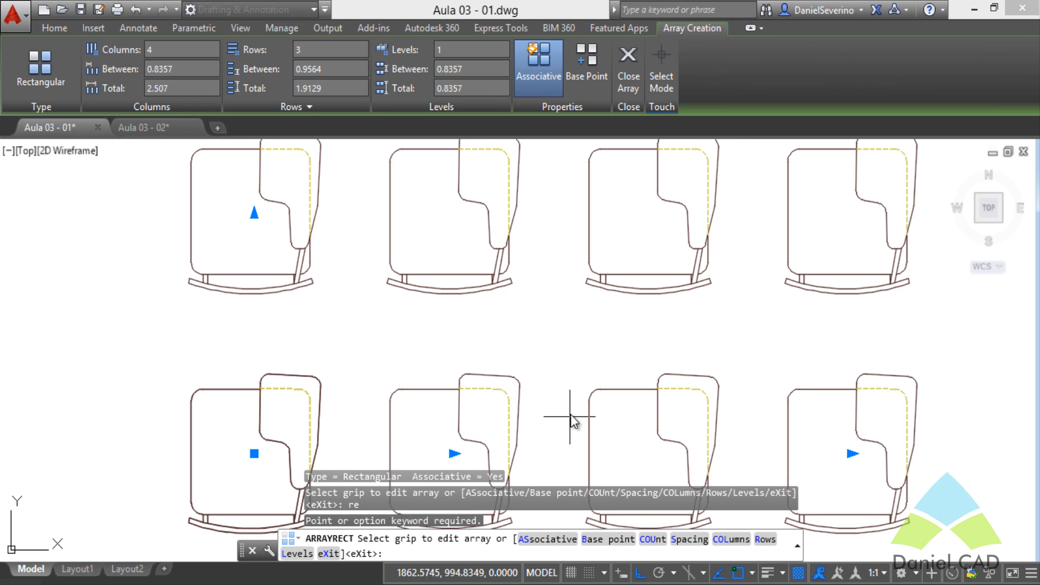
middle_click_drag(570, 417, 576, 309)
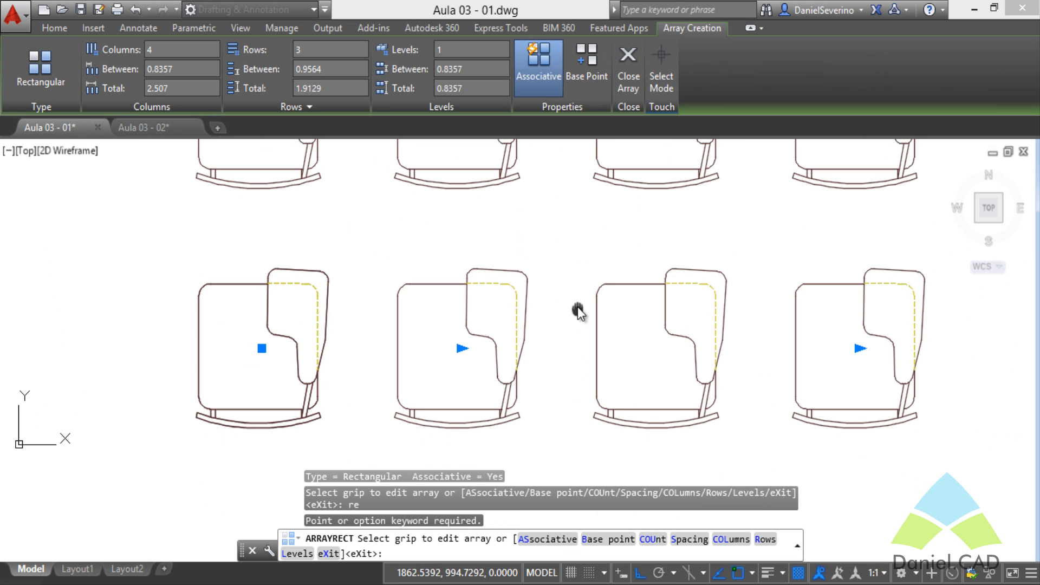
- Set the chair array's number of columns to 5
type("5")
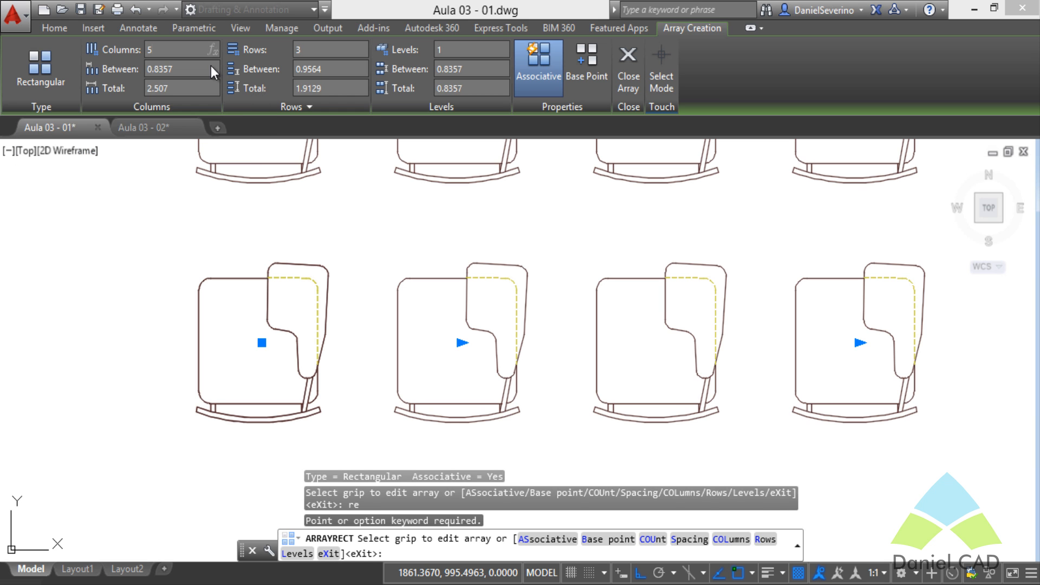
mouse_move(464, 256)
middle_mouse_down()
mouse_move(325, 252)
mouse_move(297, 263)
middle_mouse_up()
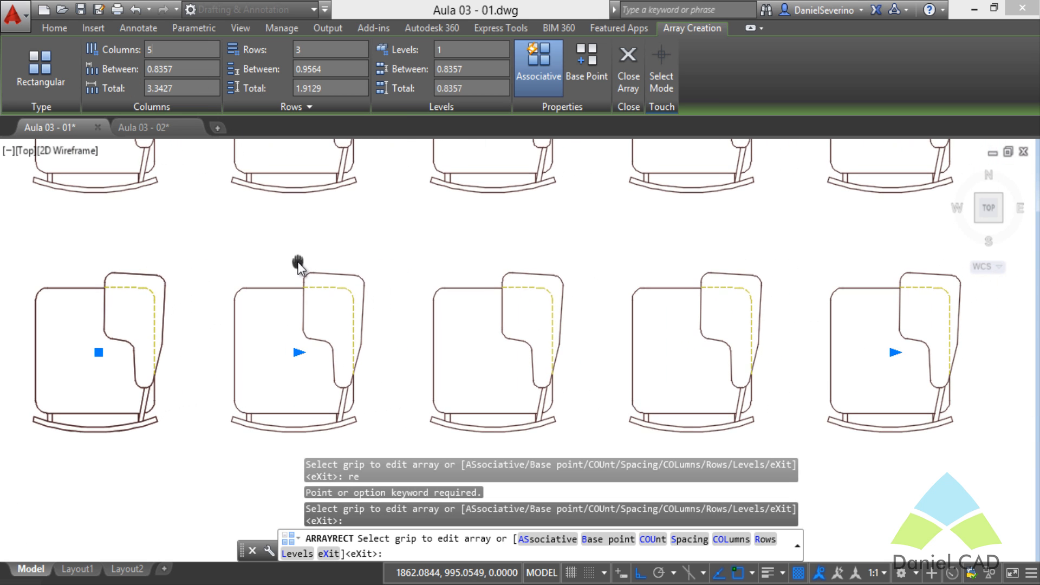
scroll(297, 262, "down", 2)
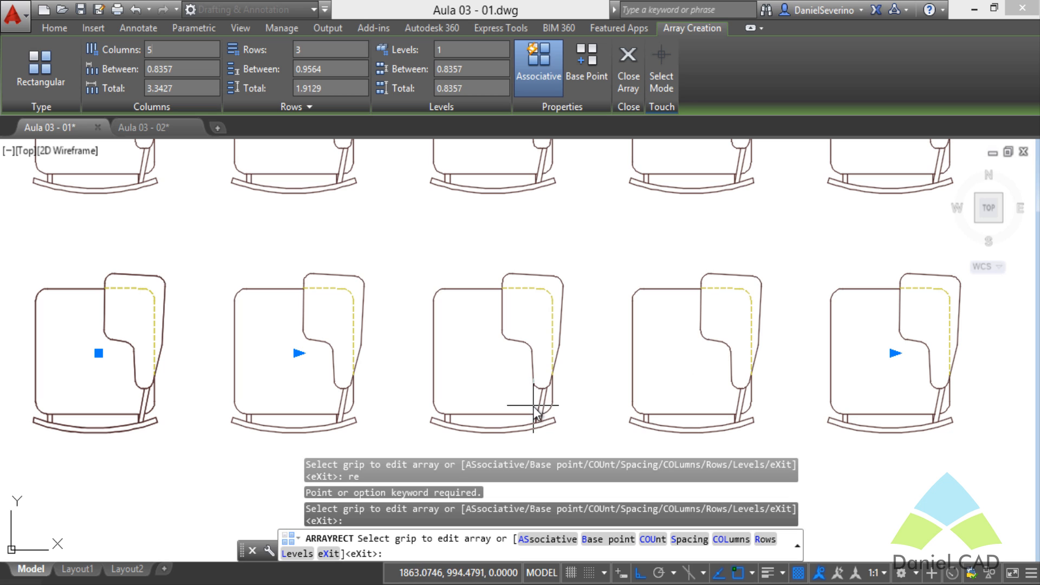
middle_click_drag(537, 407, 530, 409)
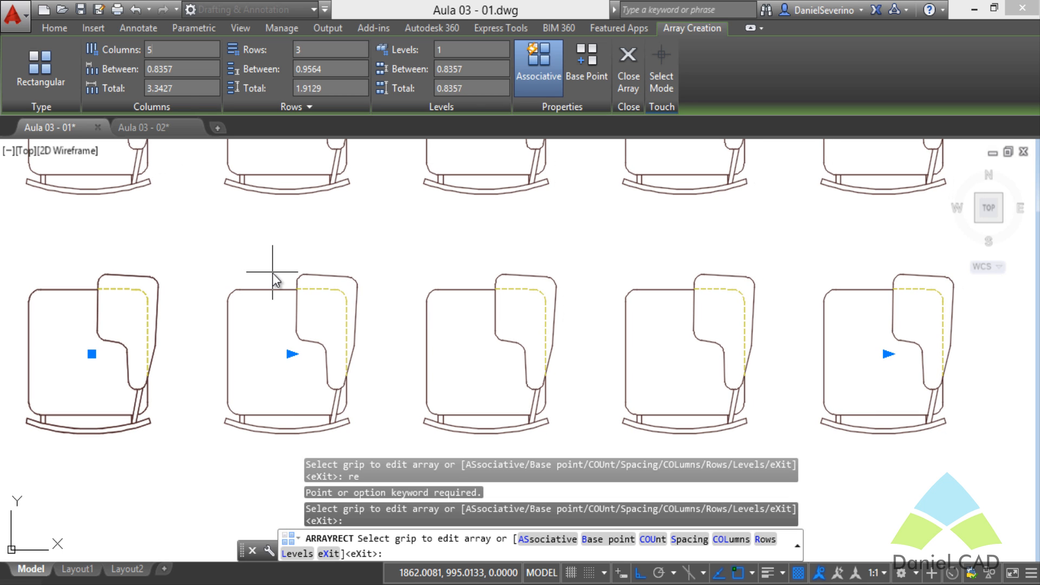
- Set the spacing between the array's columns to 1.3
mouse_move(414, 213)
middle_mouse_down()
mouse_move(378, 400)
mouse_move(402, 379)
mouse_move(450, 244)
mouse_move(458, 246)
middle_mouse_up()
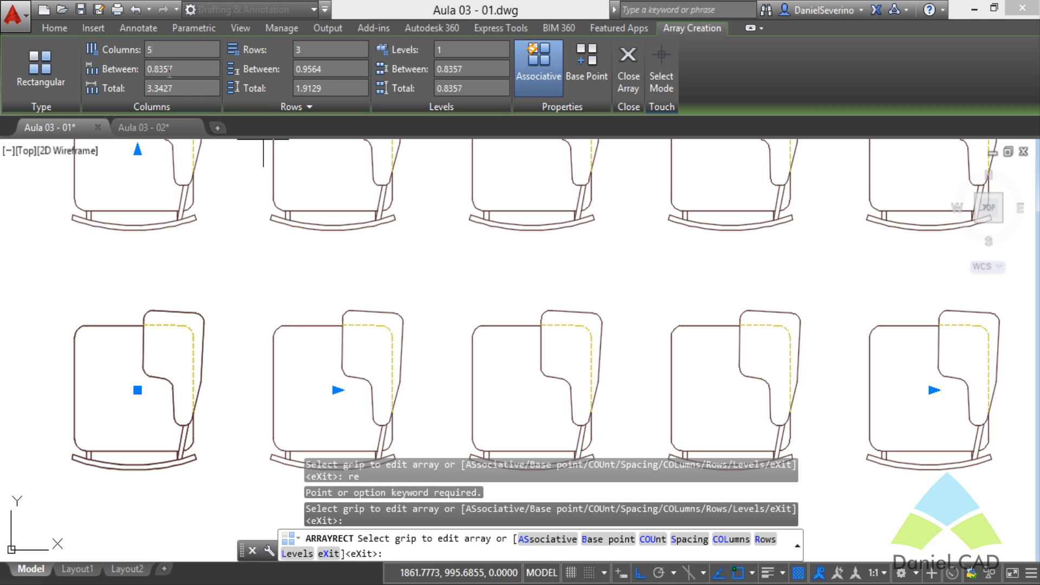
double_click(169, 72)
type("1.3")
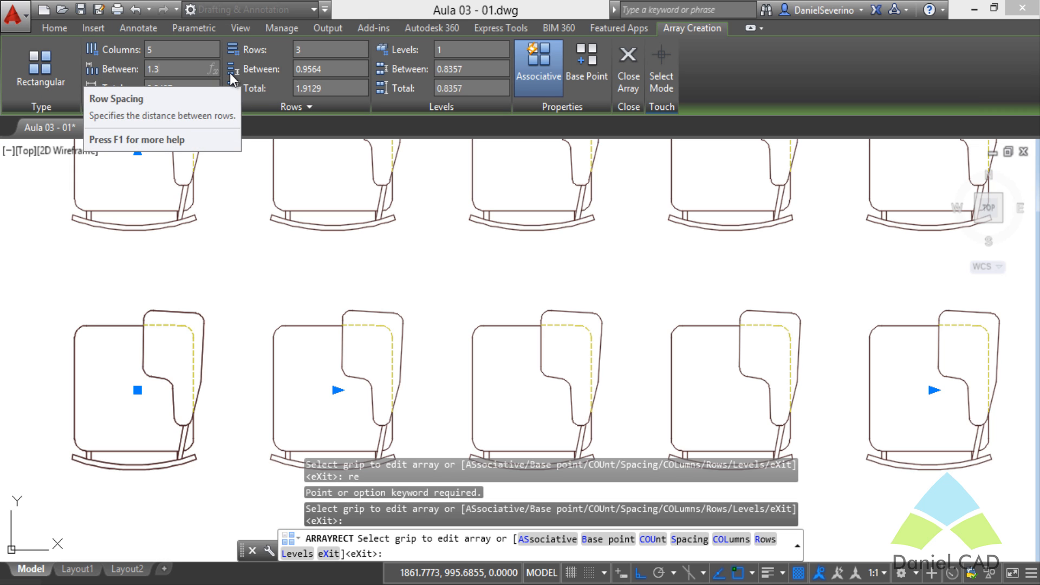
key("Return")
scroll(453, 375, "down", 2)
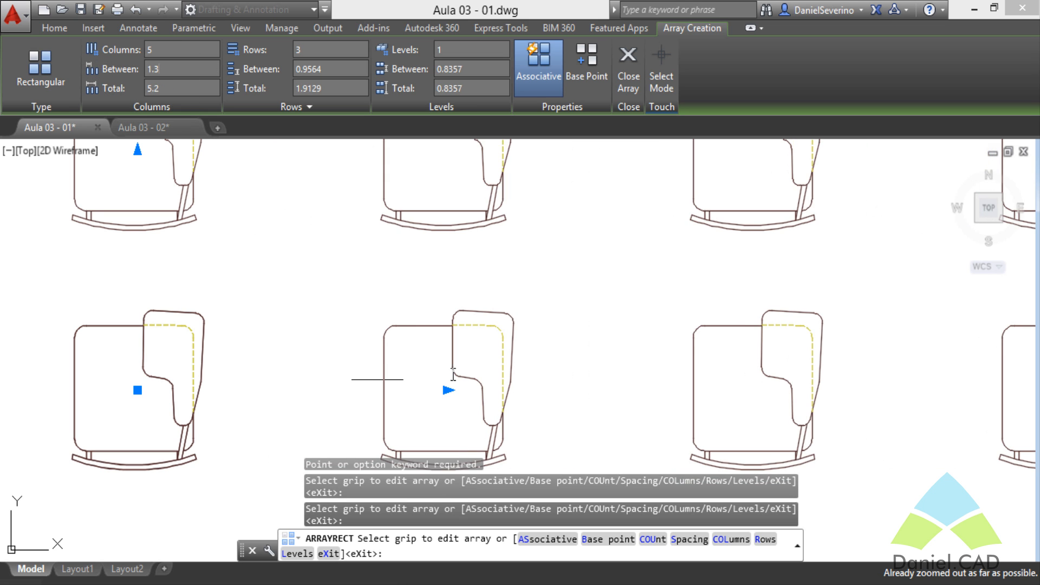
mouse_move(453, 374)
middle_mouse_down()
mouse_move(332, 353)
mouse_move(202, 358)
mouse_move(415, 352)
middle_mouse_up()
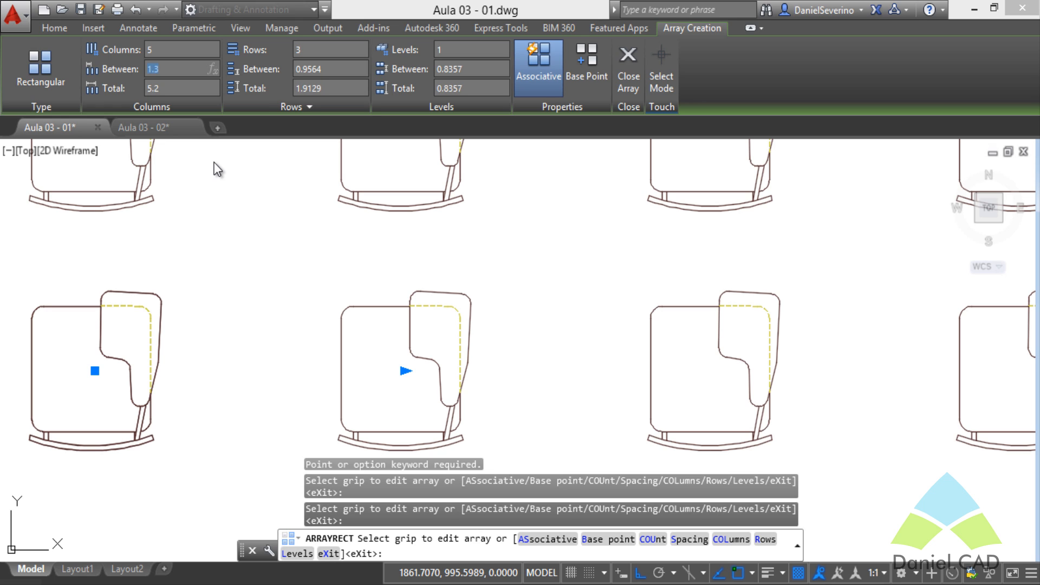
- Try column spacings of 0.6 and 0.5 for the chair array
type("0.6")
key("Return")
mouse_move(209, 226)
middle_mouse_down()
mouse_move(260, 263)
mouse_move(325, 226)
middle_mouse_up()
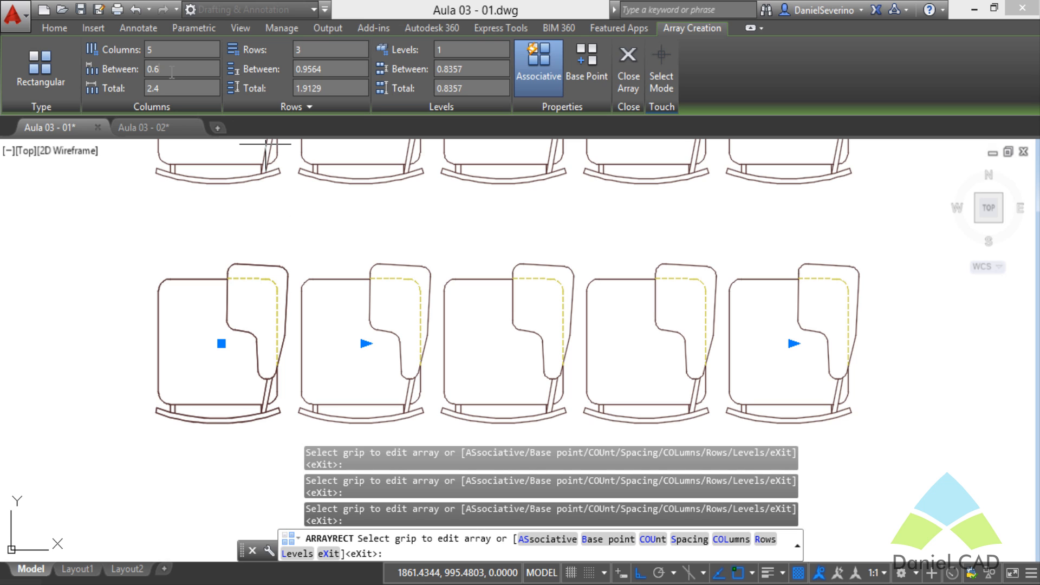
left_click(205, 75)
type("0.5")
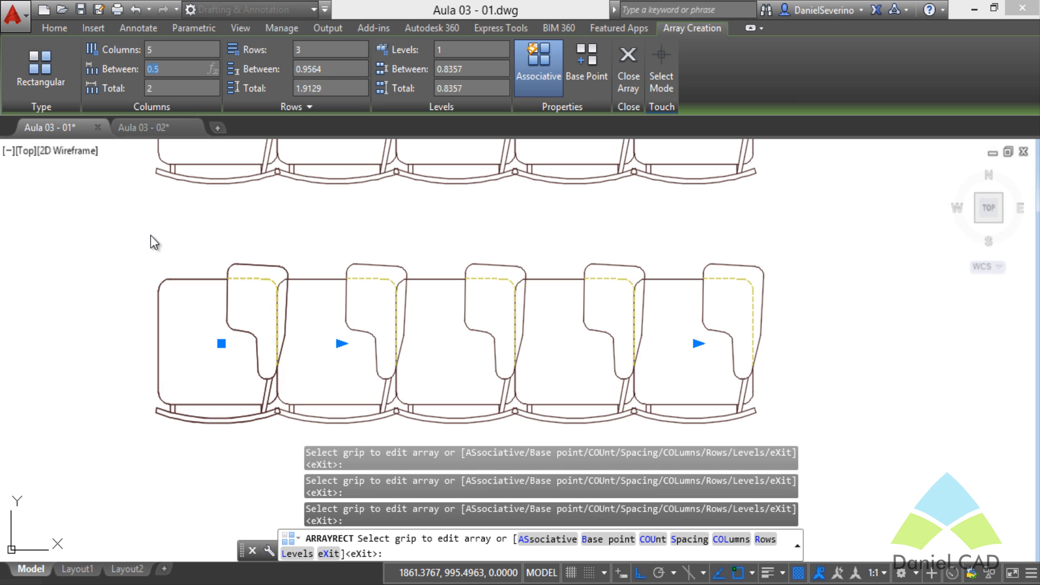
- Set the spacing between the array's columns to 1
type("1")
mouse_move(499, 242)
middle_mouse_down()
mouse_move(302, 244)
mouse_move(271, 254)
mouse_move(355, 251)
mouse_move(376, 239)
middle_mouse_up()
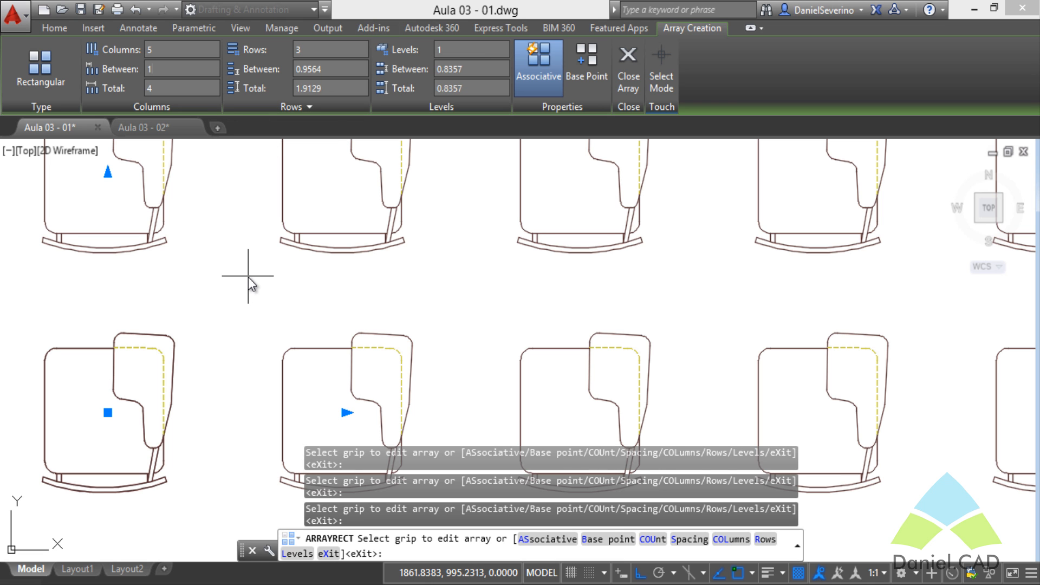
mouse_move(248, 275)
middle_mouse_down()
mouse_move(237, 372)
mouse_move(245, 454)
mouse_move(294, 206)
mouse_move(295, 309)
middle_mouse_up()
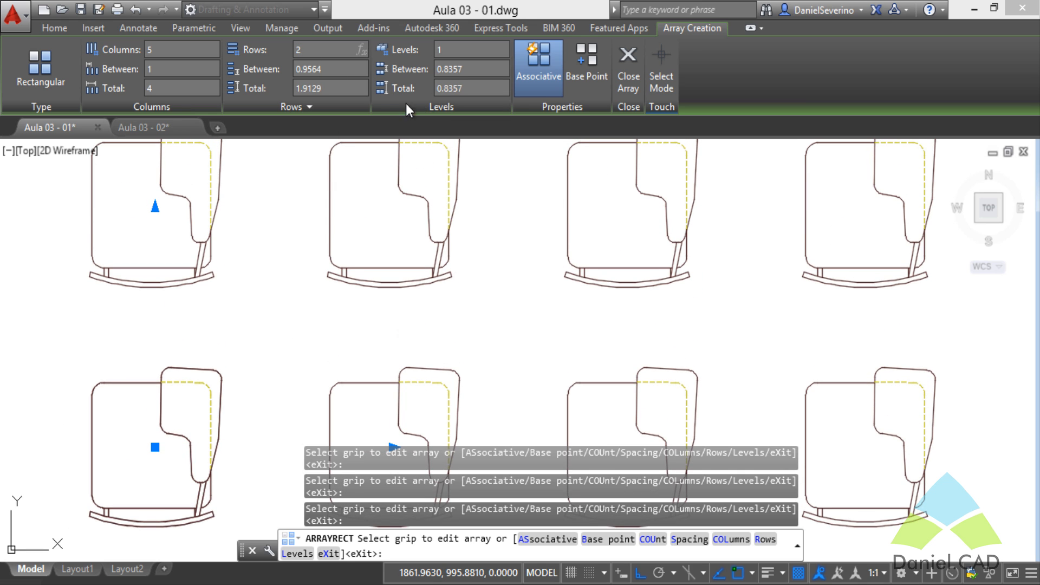
- Set the chair array to 2 rows spaced 0.7 apart
left_click(332, 70)
type("0.7")
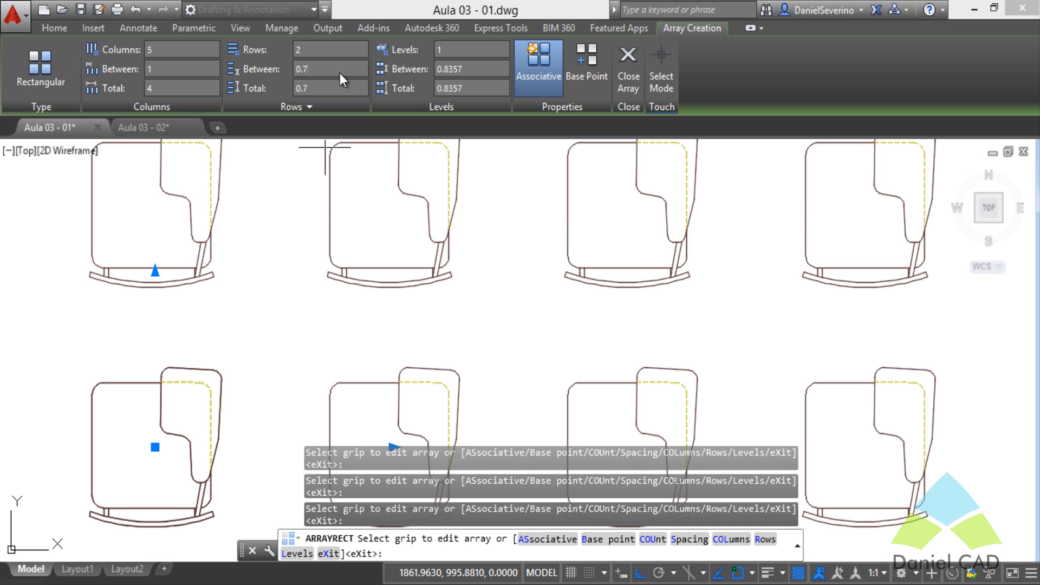
mouse_move(324, 203)
middle_mouse_down()
mouse_move(327, 323)
mouse_move(309, 203)
mouse_move(333, 200)
middle_mouse_up()
- Set the chair array's number of rows to 3
left_click(325, 50)
type("3")
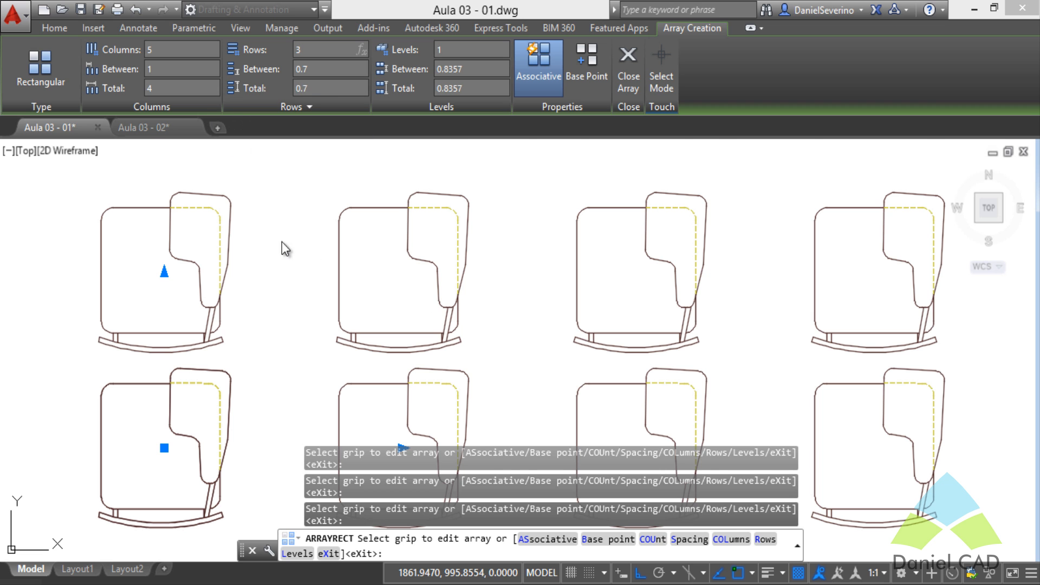
mouse_move(283, 249)
middle_mouse_down()
mouse_move(308, 314)
mouse_move(292, 430)
mouse_move(263, 298)
mouse_move(277, 259)
middle_mouse_up()
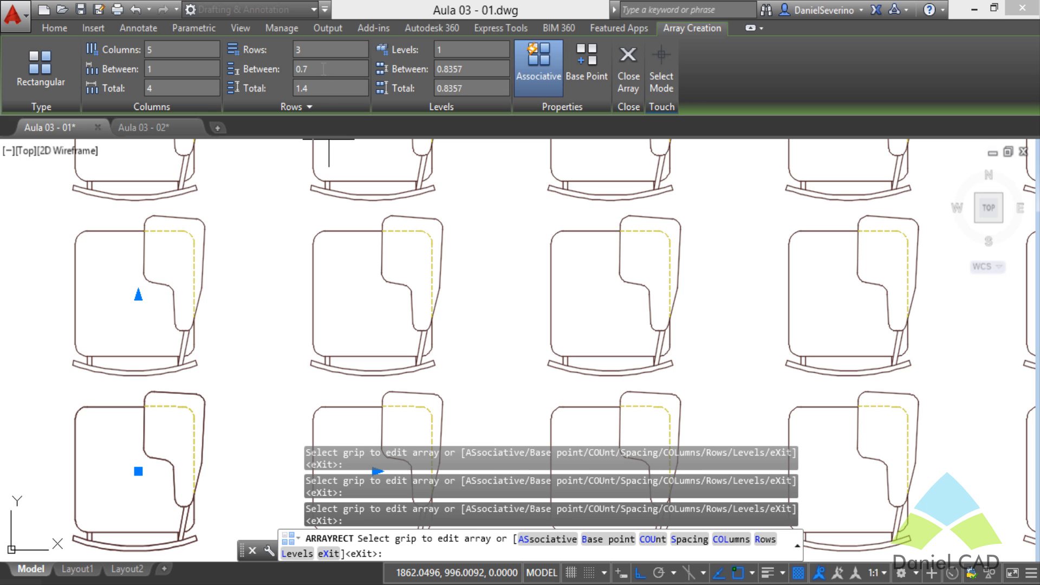
- Set the spacing between the array's rows to 1.2
left_click(296, 70)
type("1.3")
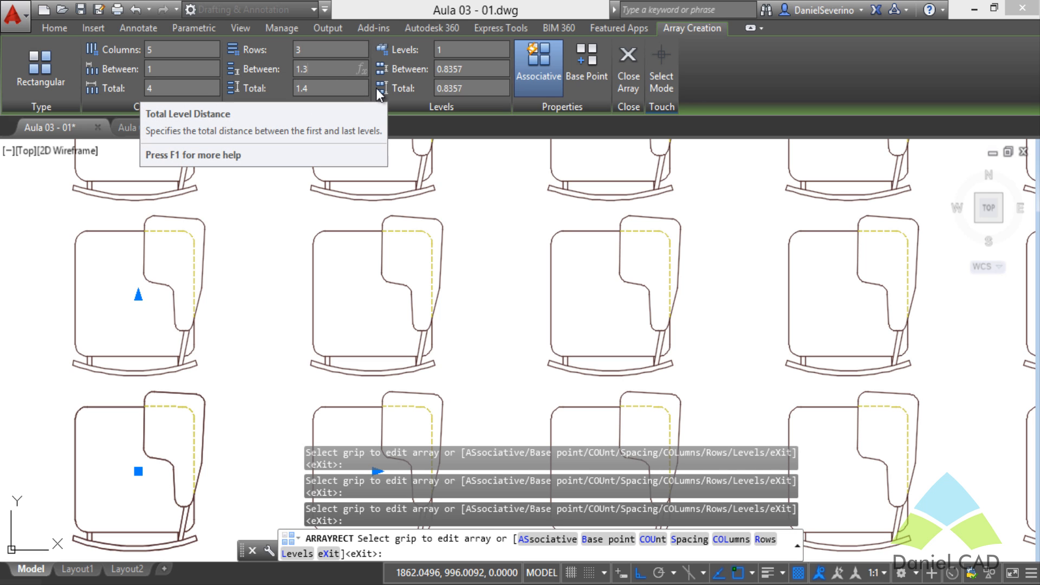
key("BackSpace")
type("2")
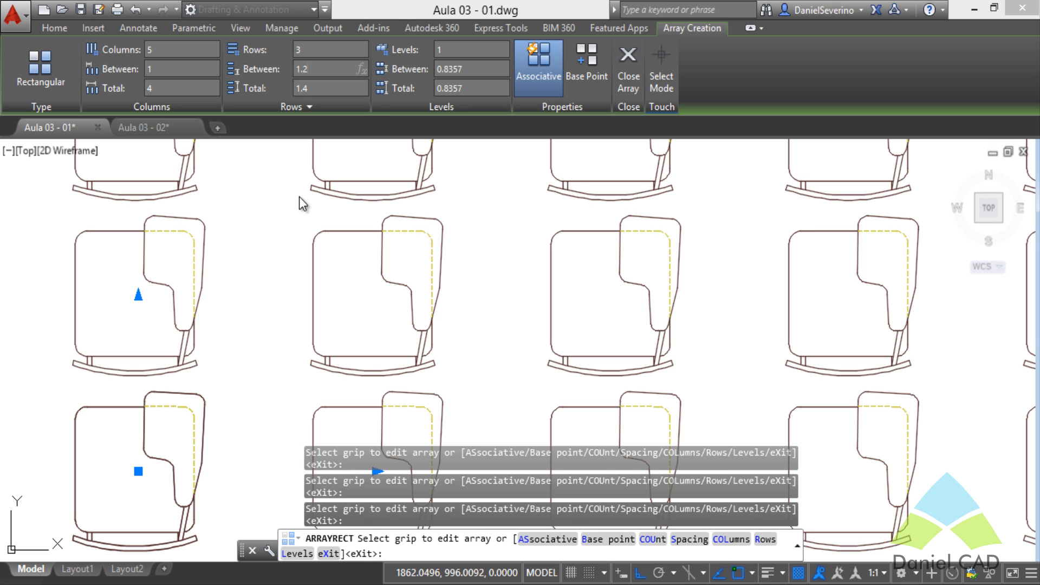
key("Return")
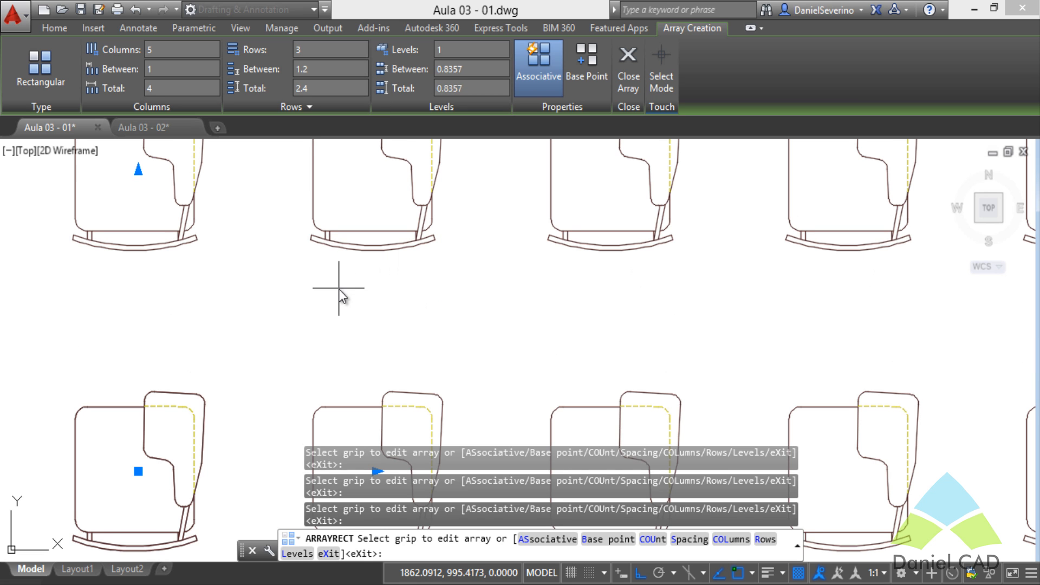
middle_click_drag(341, 296, 346, 258)
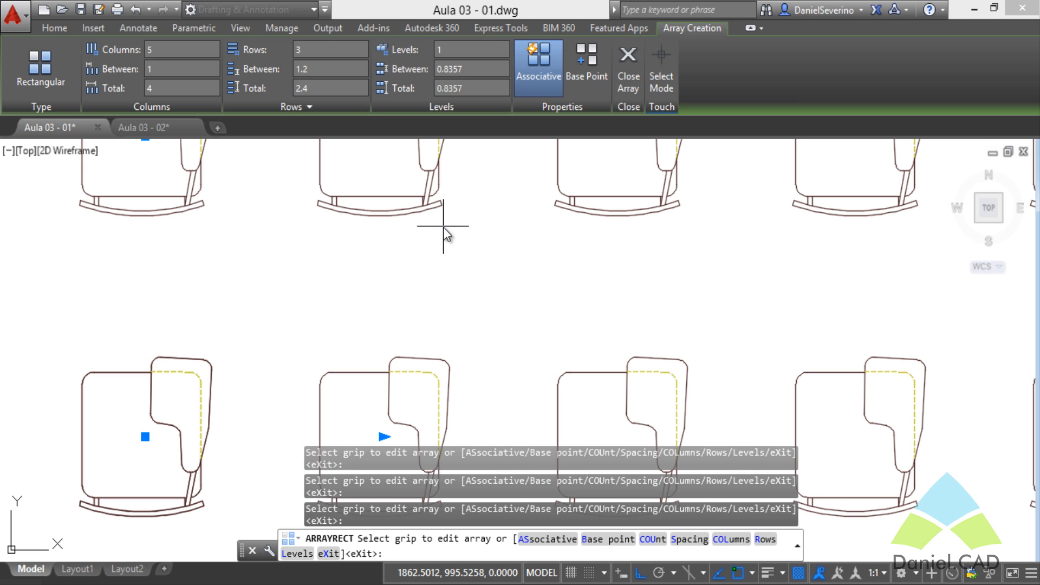
- Turn the array's Associative option off and back on, and finish the array
left_click(542, 82)
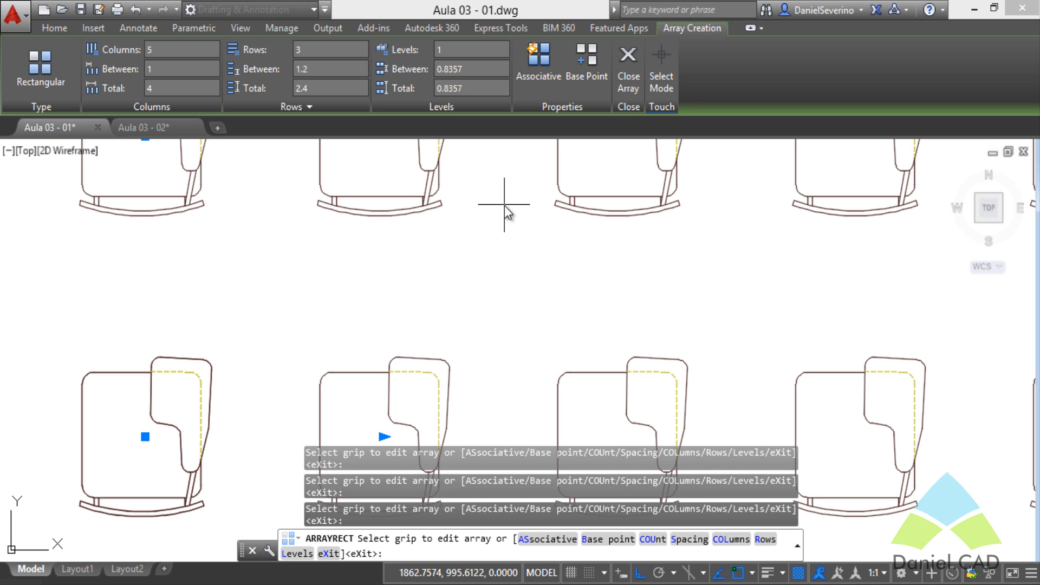
left_click(542, 59)
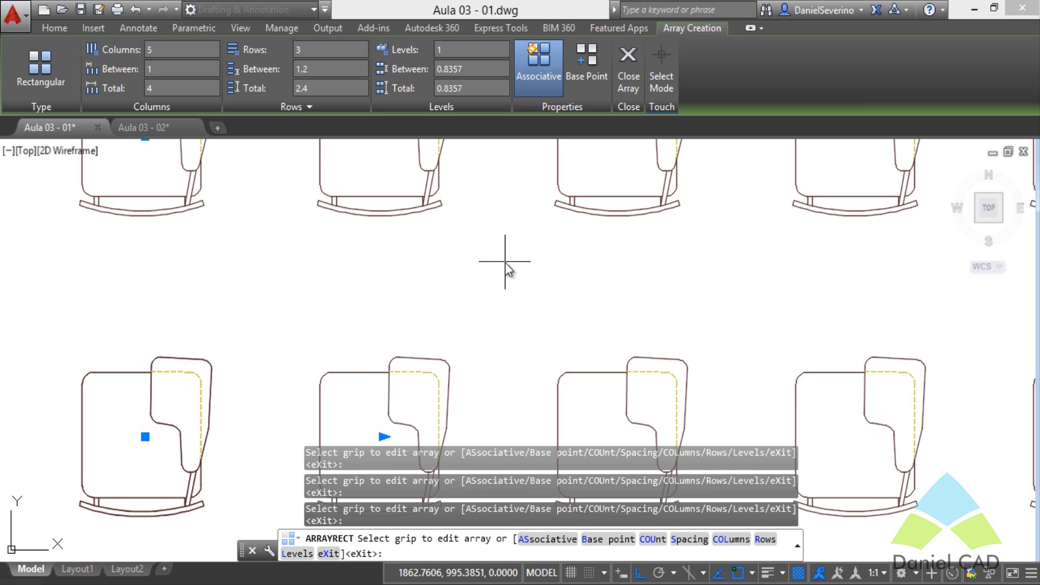
left_click(638, 80)
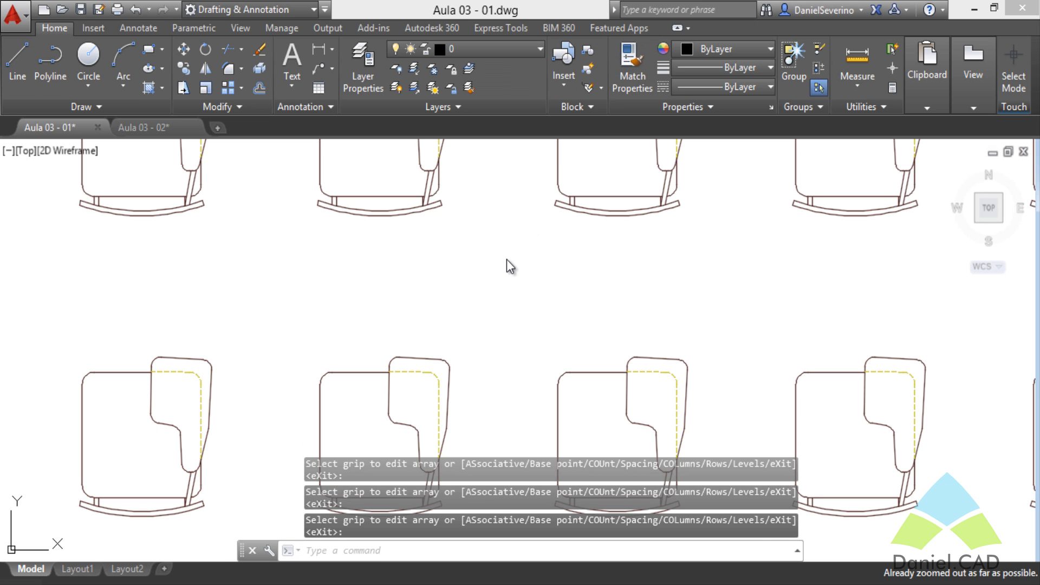
middle_click(507, 262)
scroll(507, 265, "down", 2)
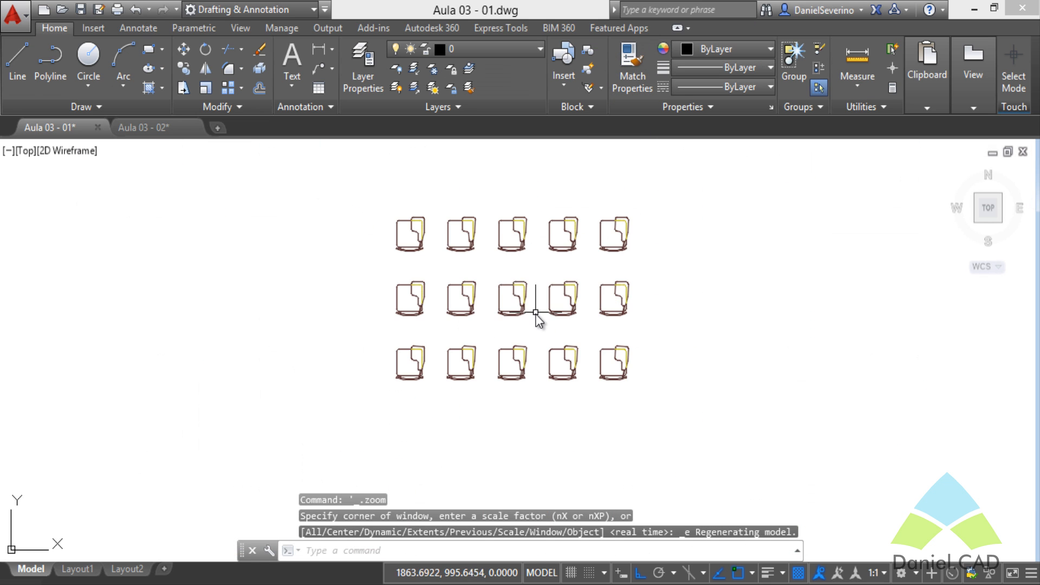
- Set the chair array's column spacing to 0.7 and its number of columns to 7
scroll(535, 313, "up", 2)
middle_click_drag(534, 312, 501, 334)
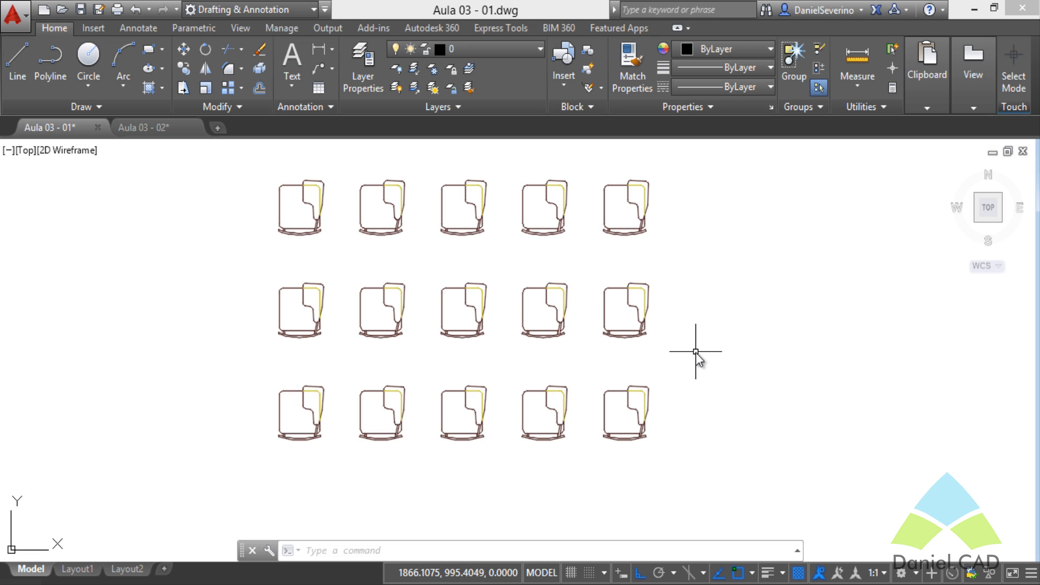
key("Escape")
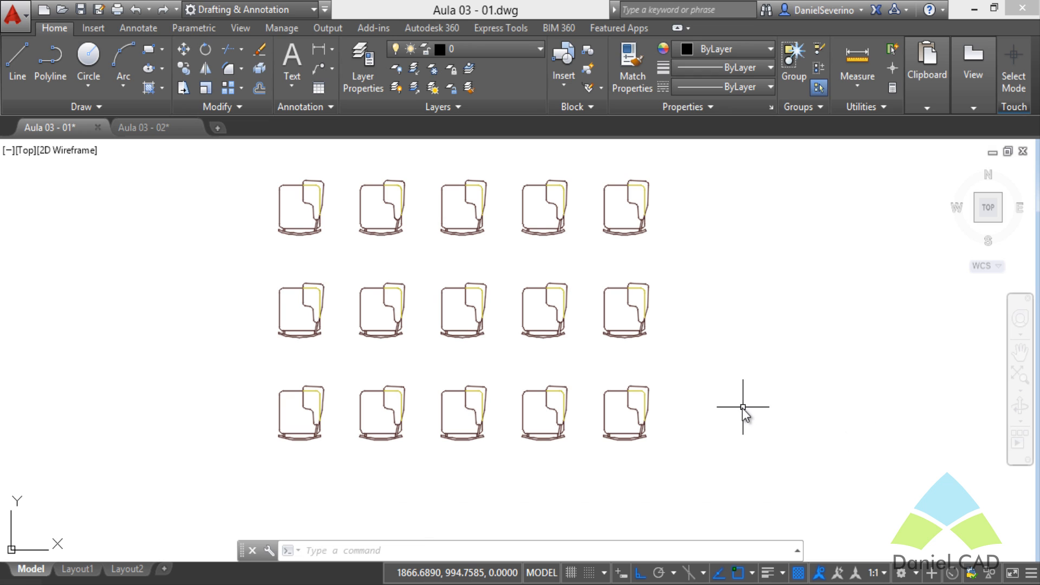
middle_click_drag(742, 408, 784, 495)
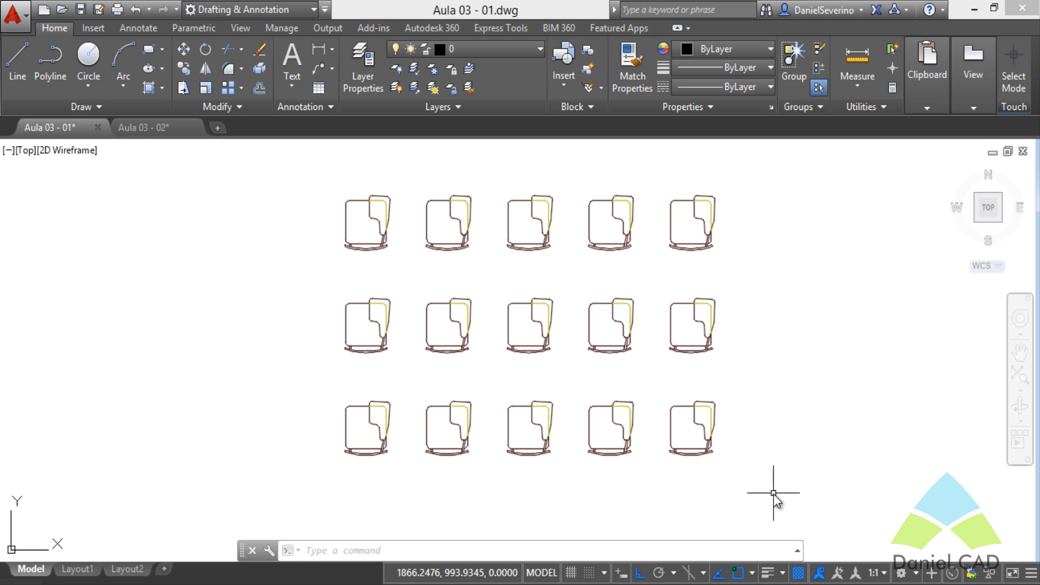
left_click(711, 445)
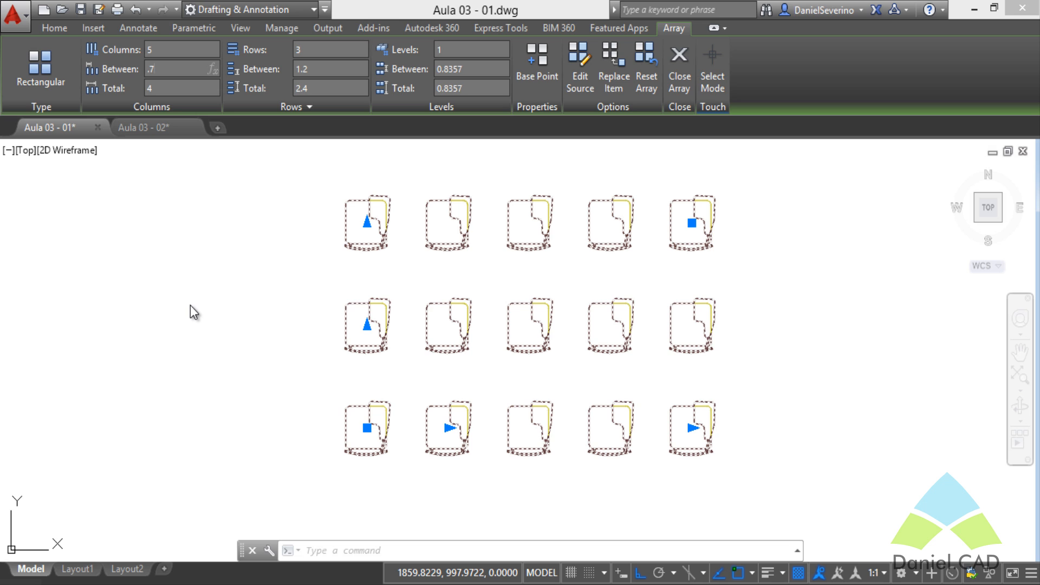
left_click(161, 54)
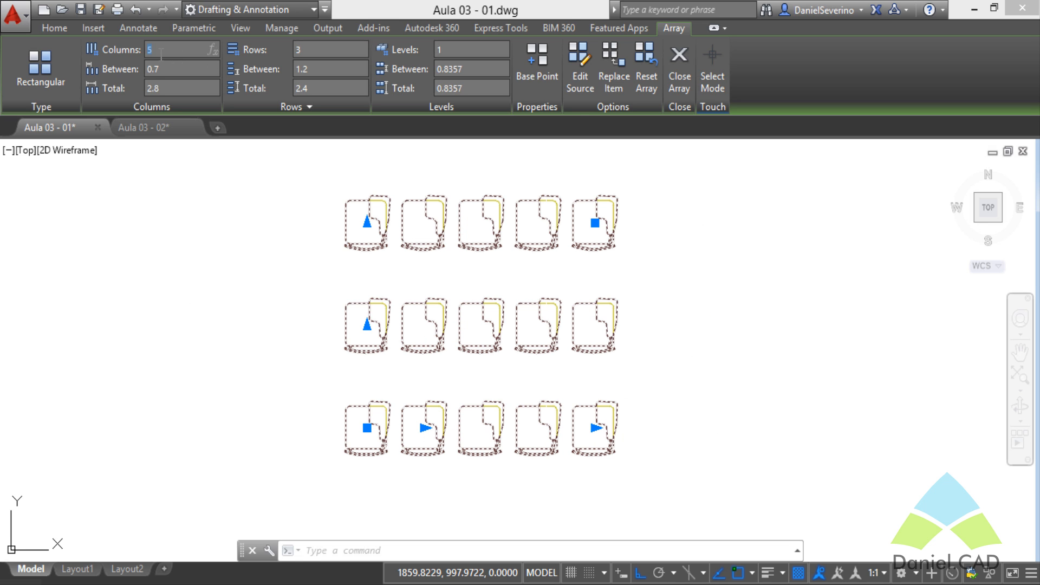
type("7")
- Set the chair array's row spacing to 1 and its number of rows to 4, and finish editing
left_click(319, 69)
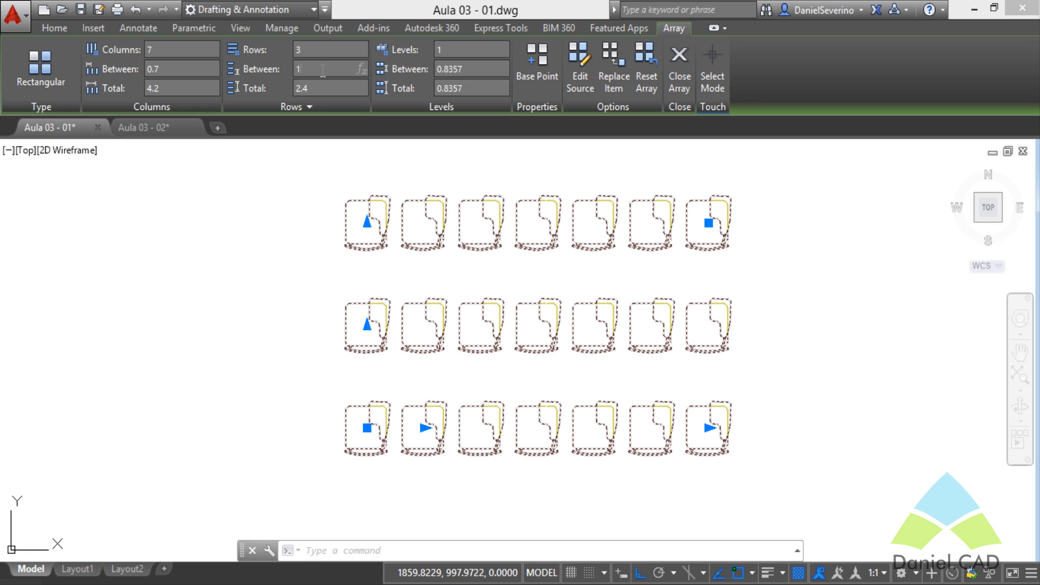
left_click(315, 49)
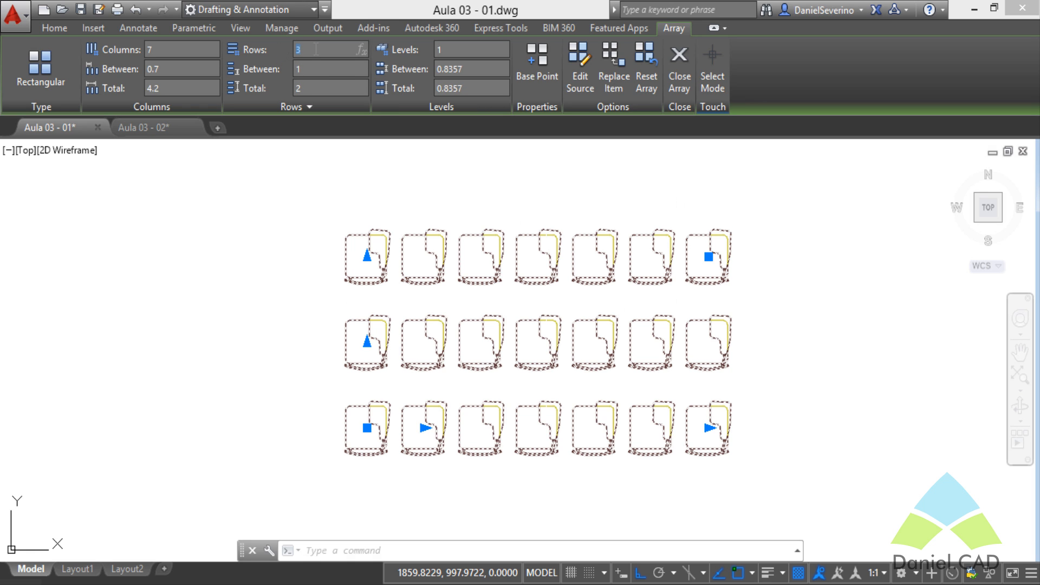
type("4")
left_click(594, 204)
left_click(648, 222)
middle_click_drag(791, 238, 733, 259)
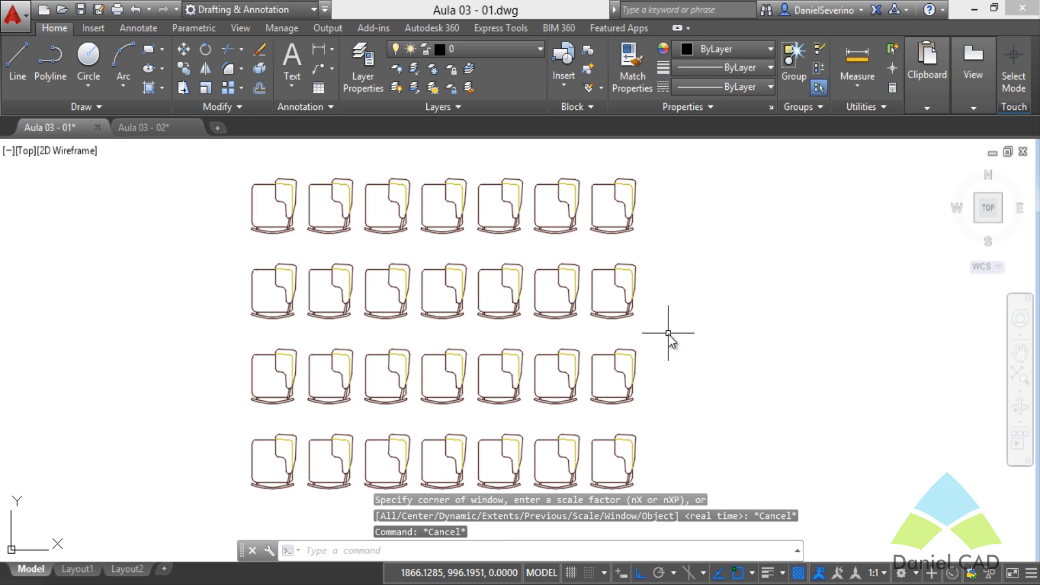
key("Escape")
key("Escape")
- Draw a small circle in the empty area to the right of the chair array
middle_click_drag(651, 330, 717, 325)
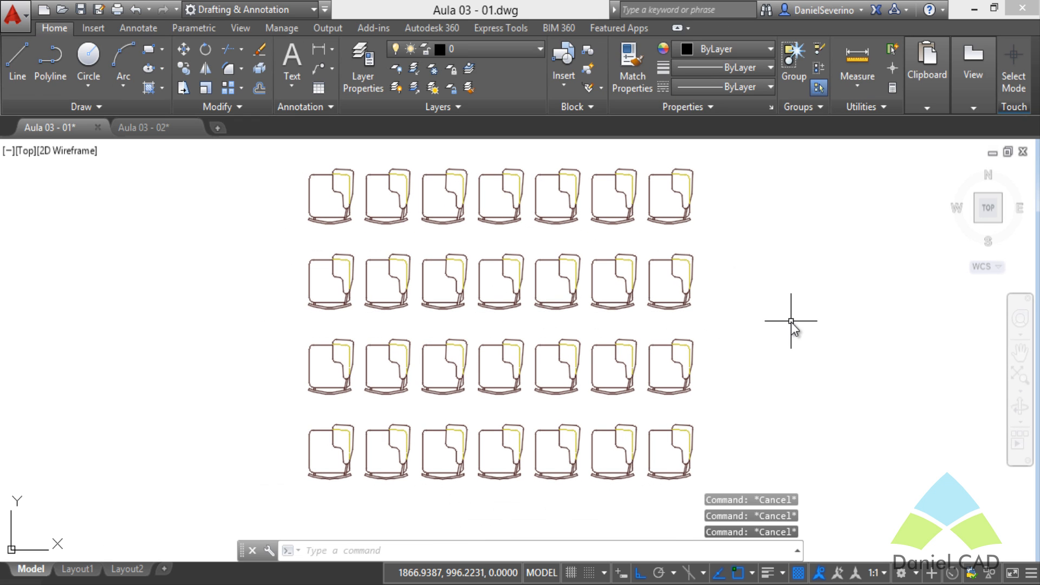
middle_click_drag(864, 328, 522, 325)
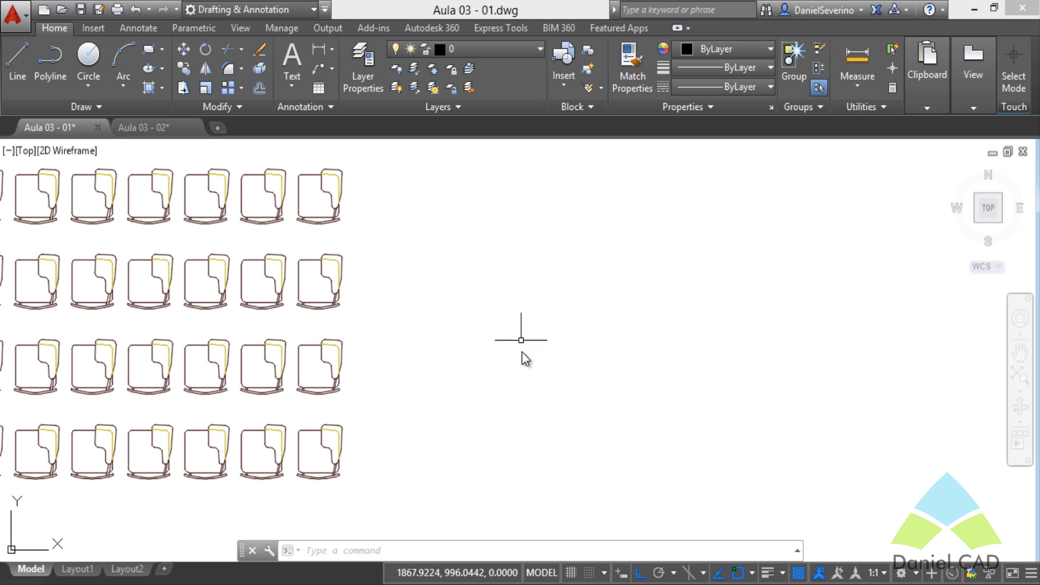
type("c")
key("Return")
left_click(535, 457)
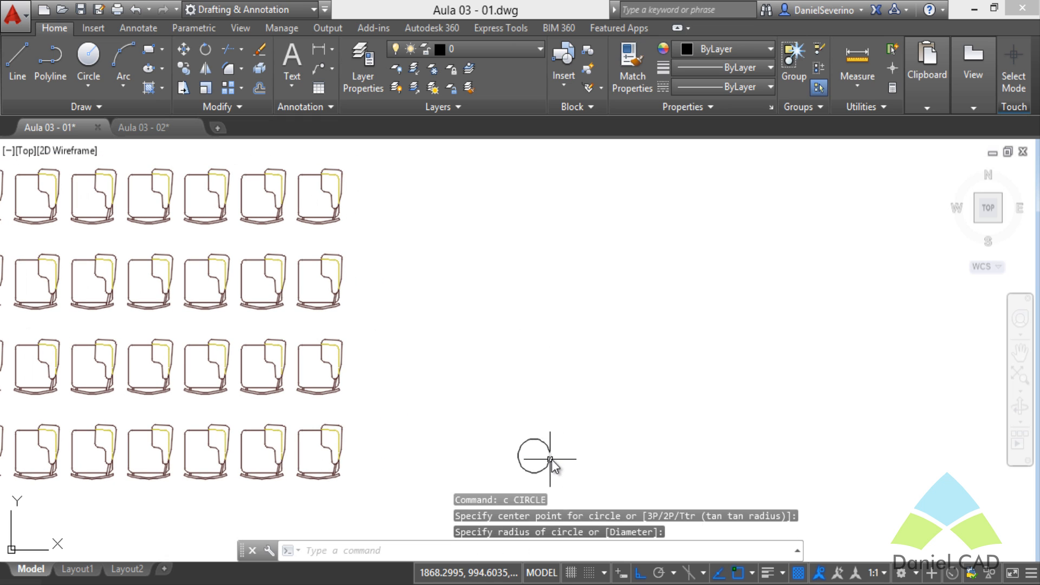
left_click(550, 460)
key("Escape")
middle_click_drag(590, 444, 385, 434)
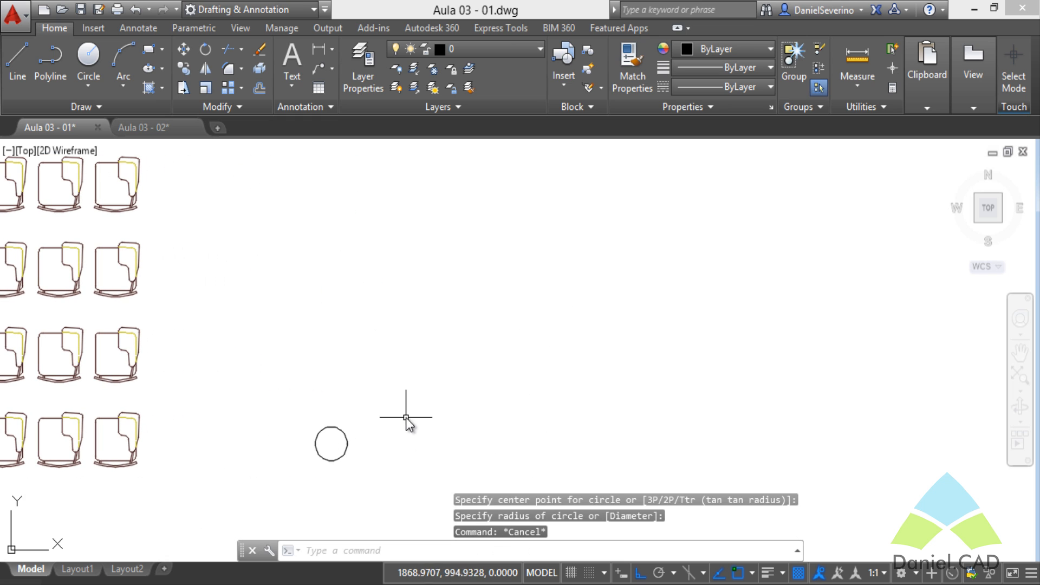
- Start a rectangular array of the circle with its columns spaced 1 apart
left_click(229, 88)
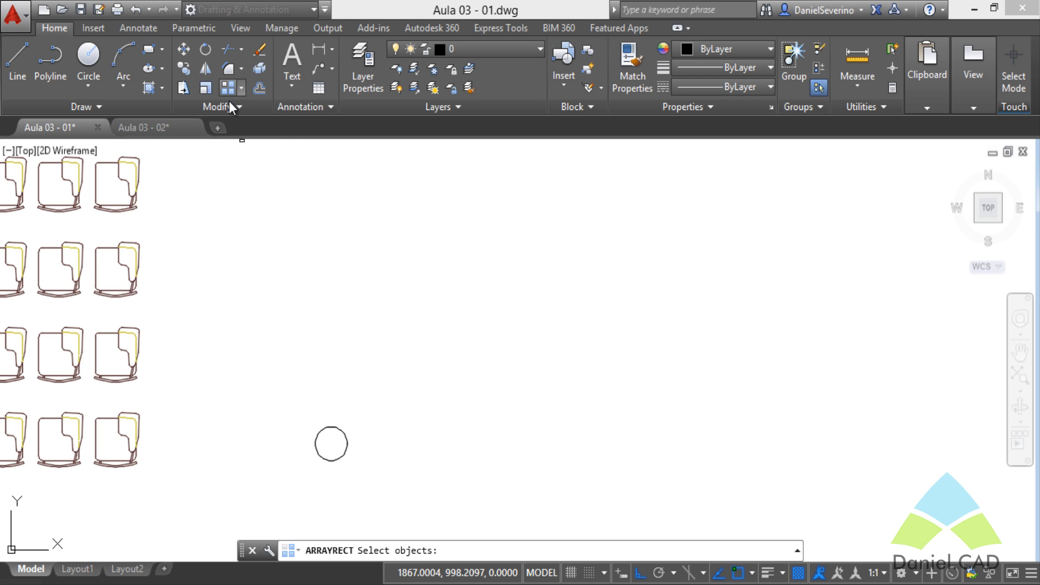
left_click(341, 432)
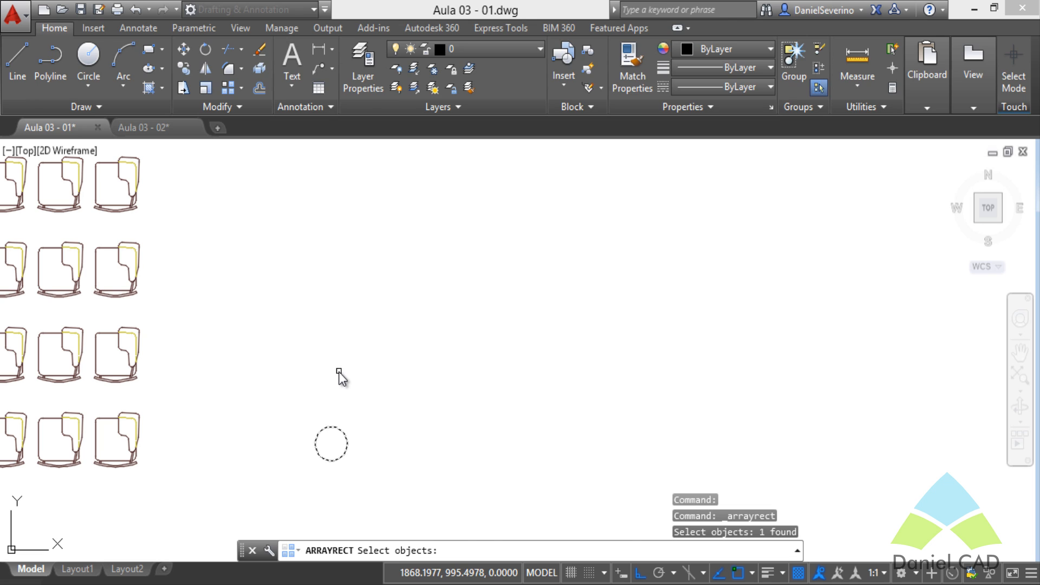
key("Return")
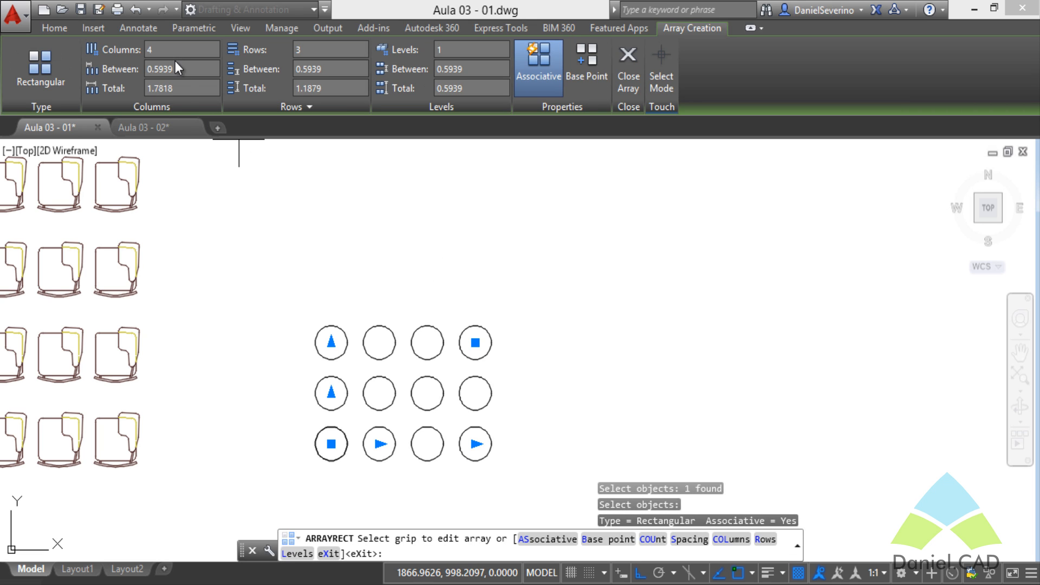
left_click(193, 73)
type("1")
key("Return")
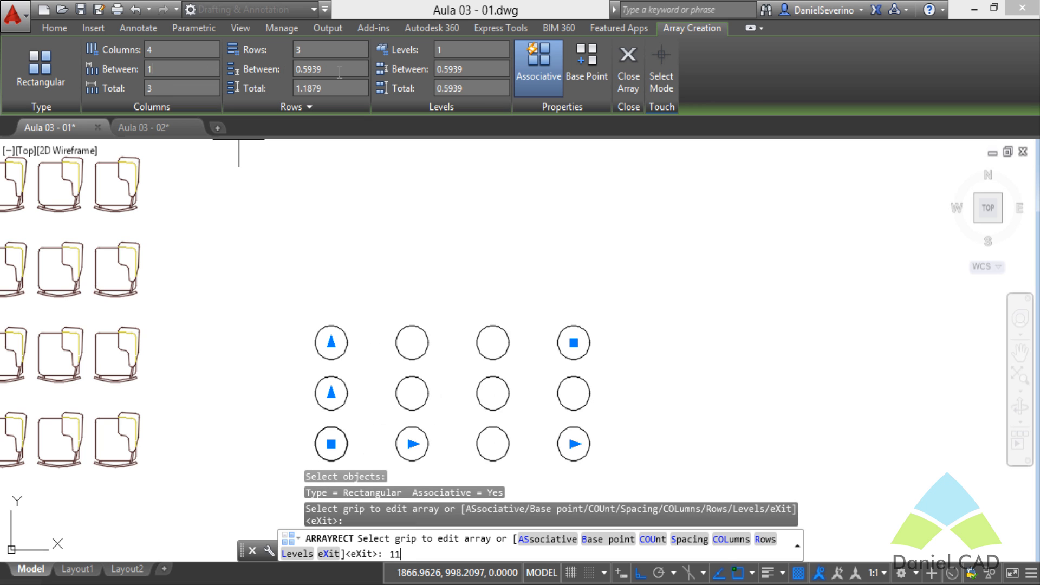
- Space the circle array's rows 1 apart, turn off its Associative option, and finish the array
type("1")
key("Return")
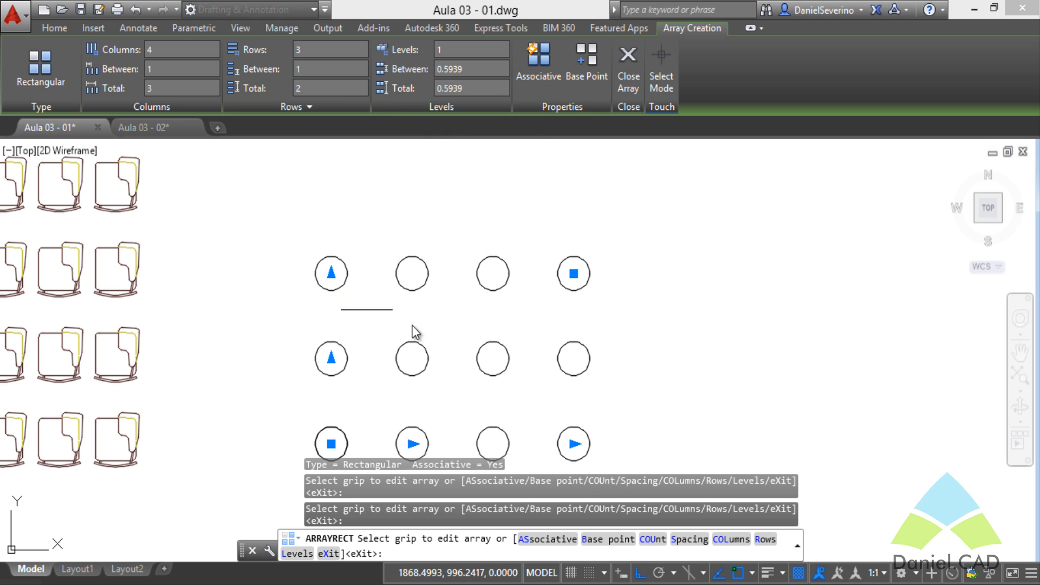
mouse_move(414, 329)
middle_mouse_down()
mouse_move(464, 298)
mouse_move(460, 269)
middle_mouse_up()
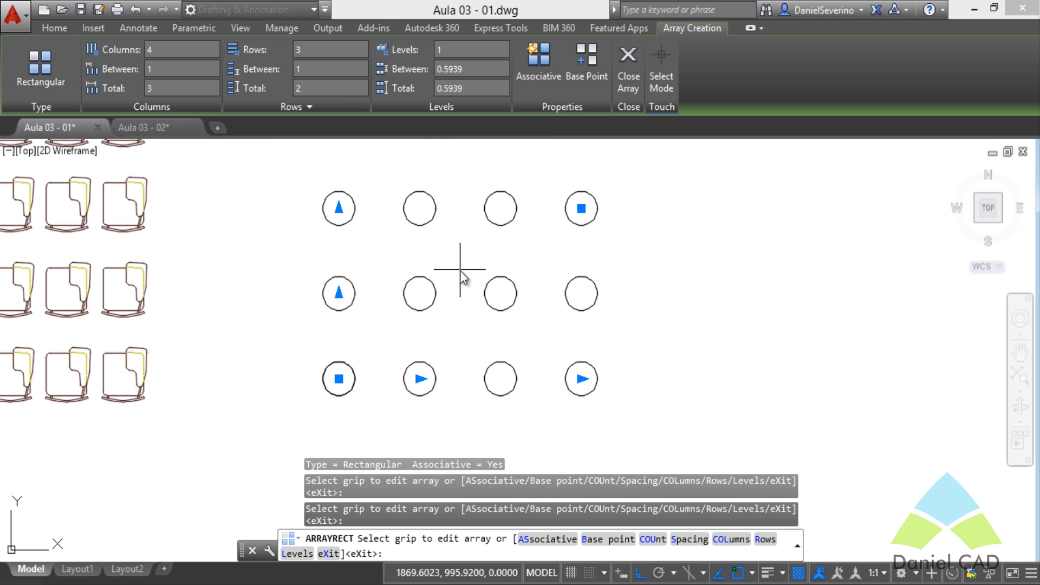
key("Return")
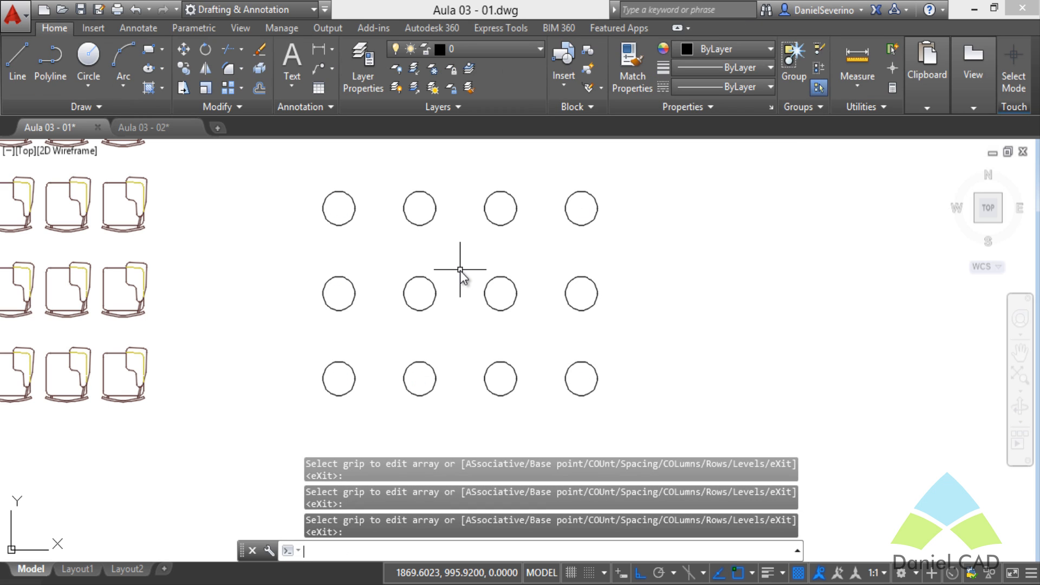
- Delete the first two circles of the middle row
left_click(432, 284)
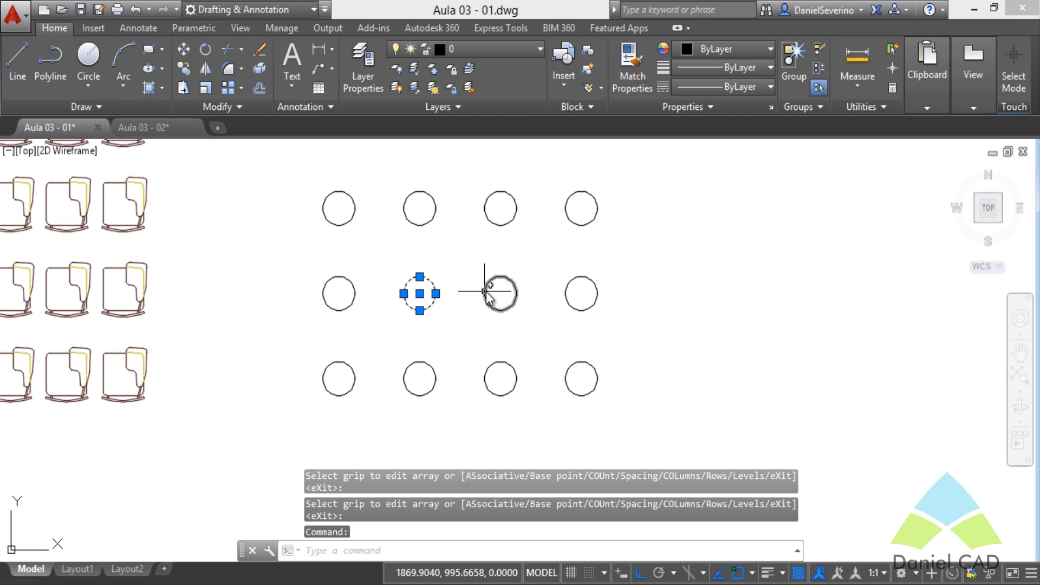
left_click(356, 293)
key("Delete")
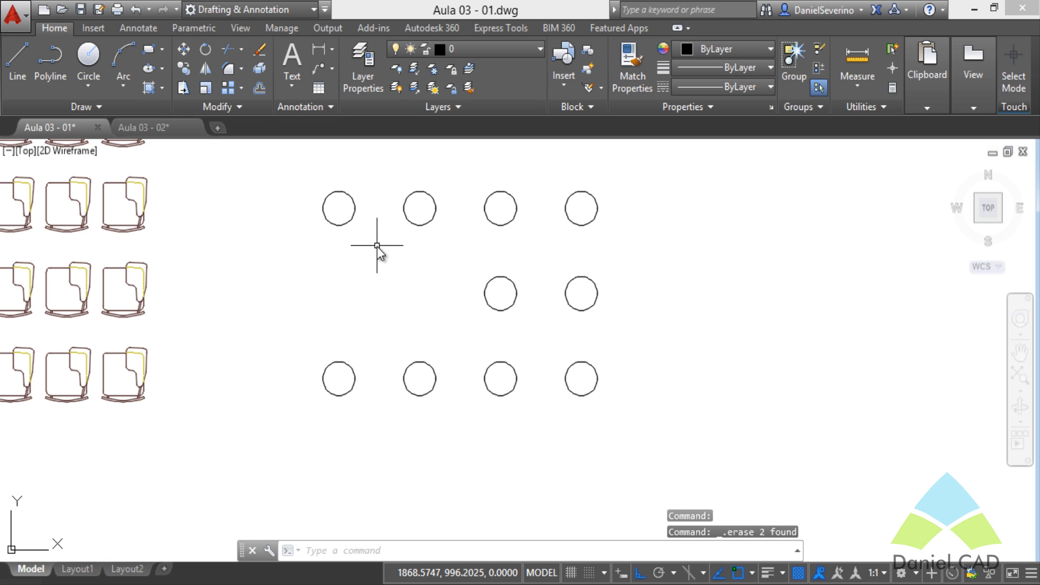
- Delete the whole chair array and undo the deletion
mouse_move(325, 229)
middle_mouse_down()
mouse_move(544, 315)
mouse_move(630, 285)
mouse_move(623, 301)
middle_mouse_up()
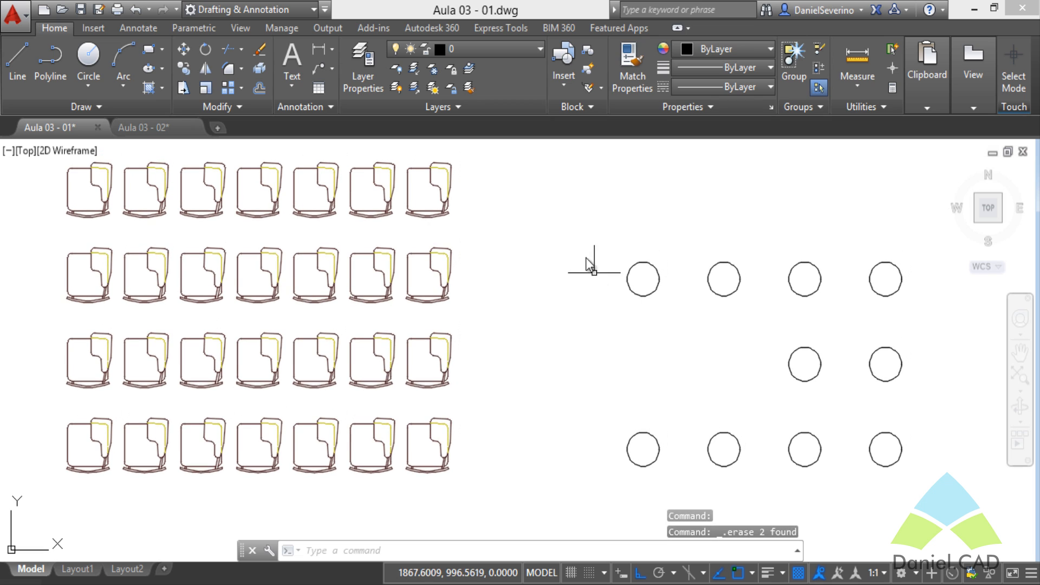
left_click(442, 293)
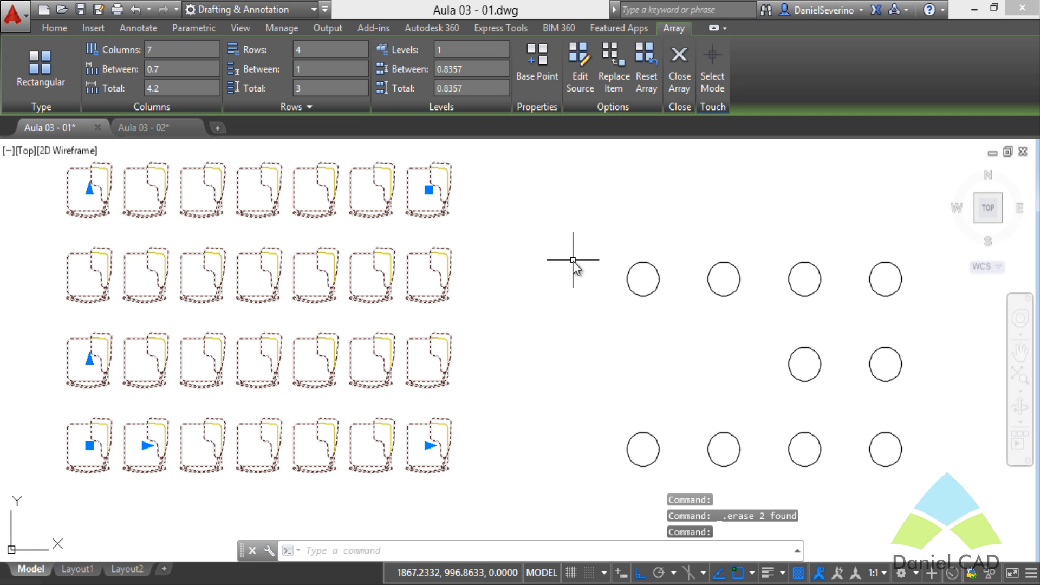
key("Delete")
key("ctrl+z")
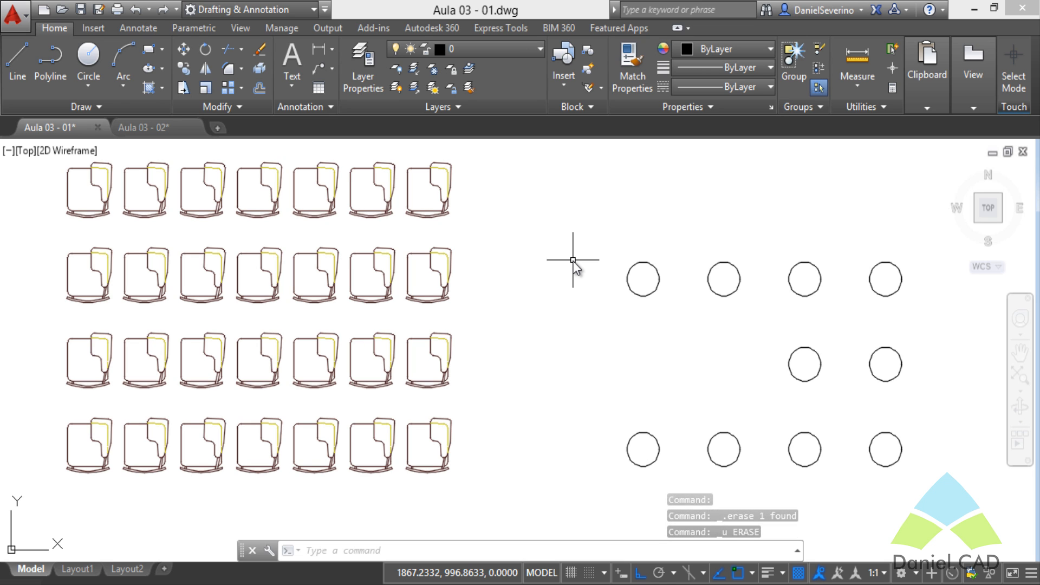
- Explode the chair array into separate chairs
left_click(449, 252)
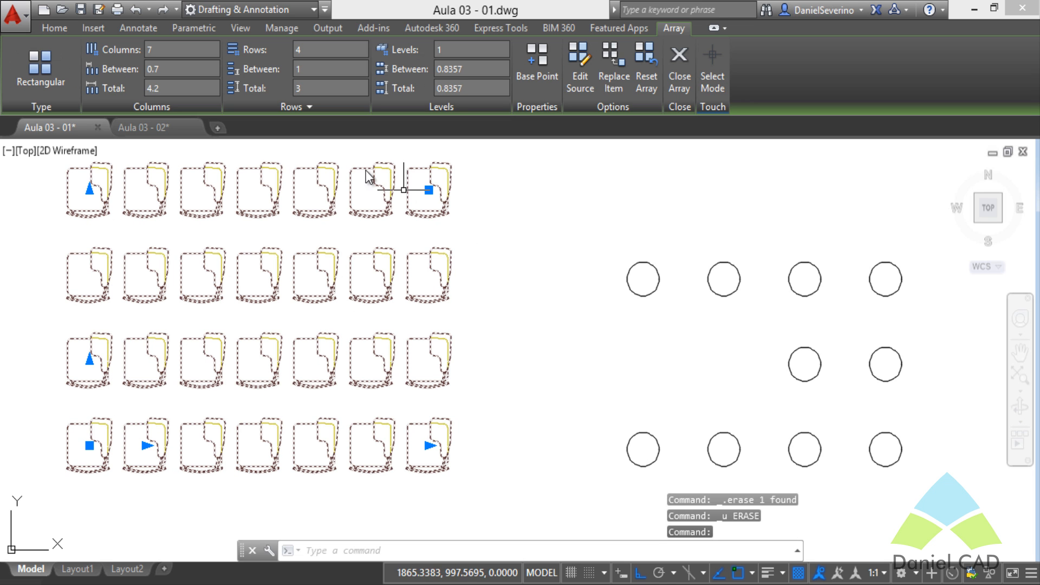
left_click(62, 31)
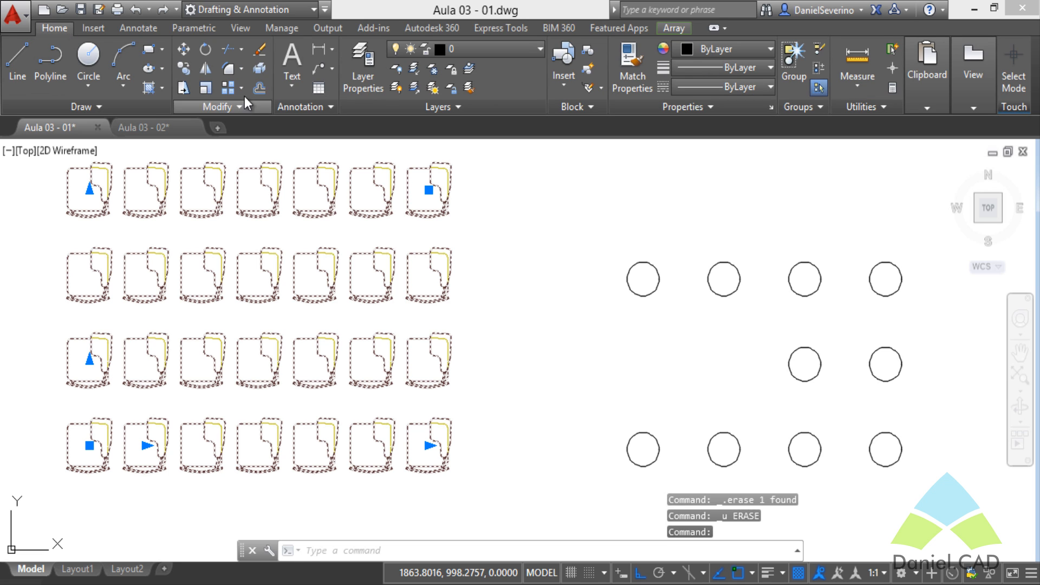
left_click(258, 67)
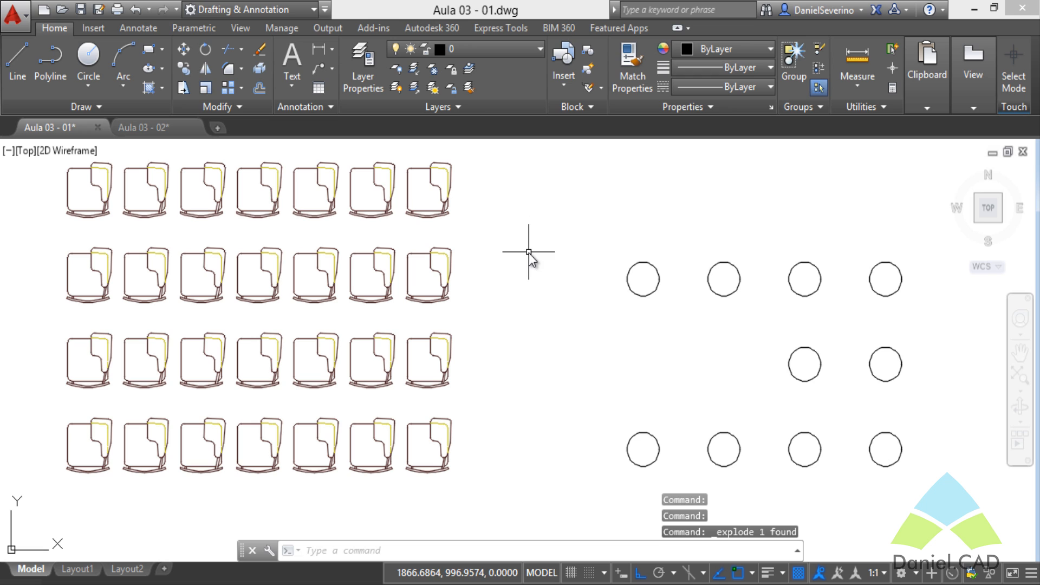
- Delete the last three chairs at the right end of the second row from the top
left_click(504, 267)
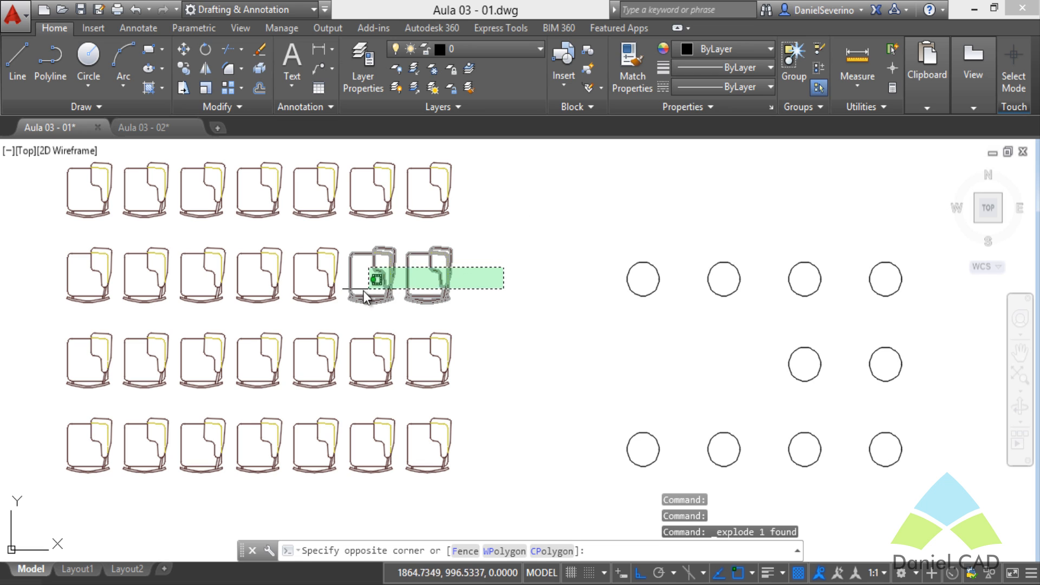
left_click(319, 293)
key("Delete")
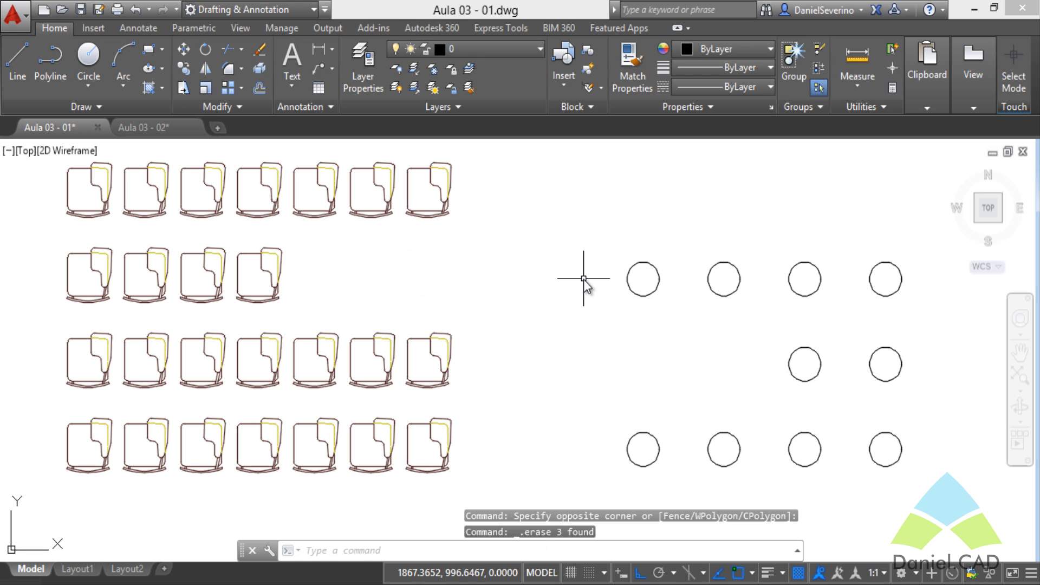
- Undo the chair deletion, the explode, the circle deletion and the circle array, back to the single circle
key("ctrl+z")
key("ctrl+z")
key("ctrl+z")
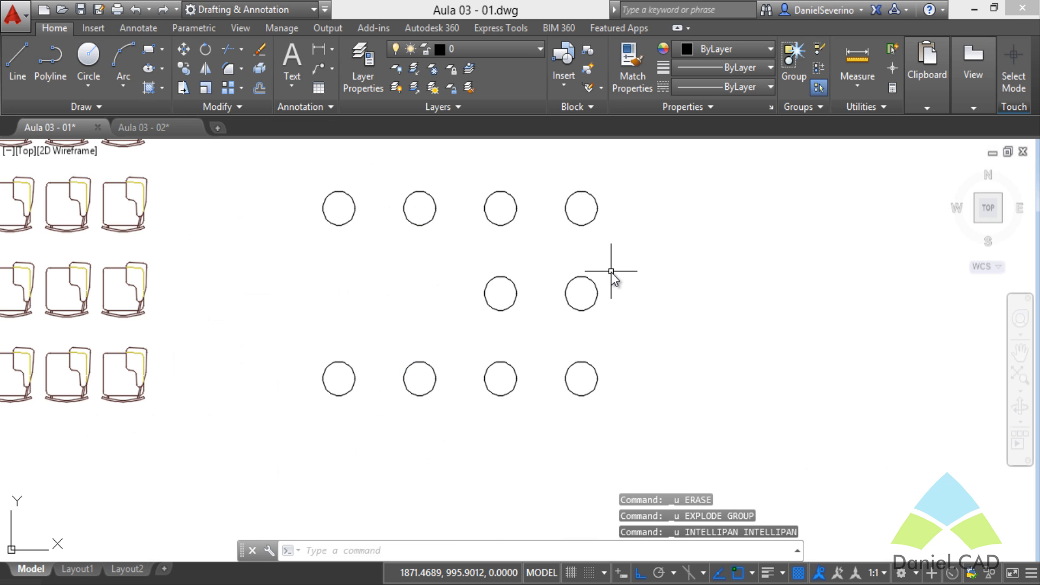
key("ctrl+z")
key("ctrl+z")
- Delete the single circle beside the chair array
left_click(471, 379)
left_click(326, 440)
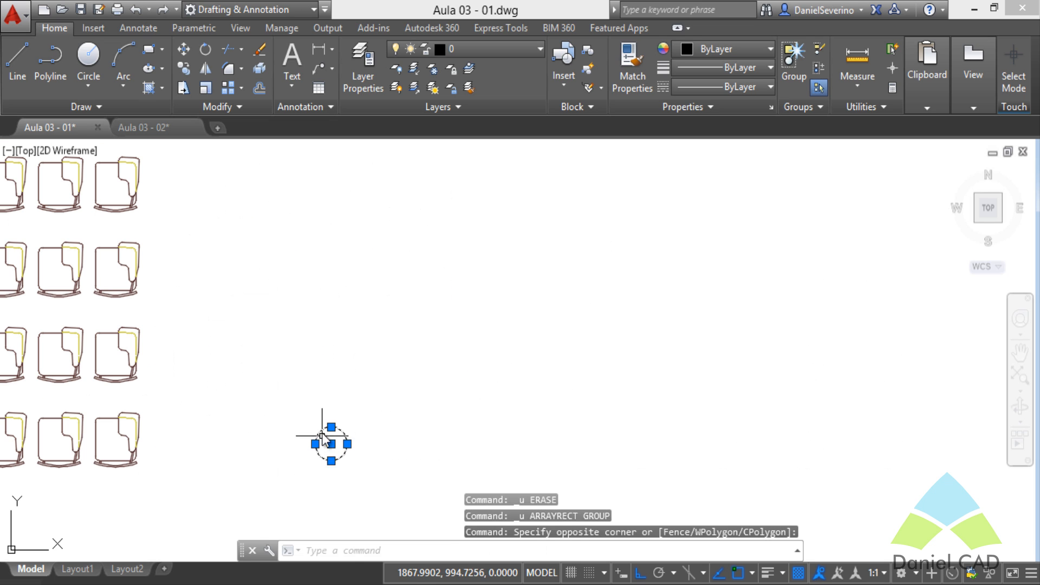
key("Delete")
- Widen the chair array's column spacing freehand with its column spacing grip to about 1.11
mouse_move(322, 434)
middle_mouse_down()
mouse_move(729, 425)
mouse_move(737, 411)
mouse_move(674, 388)
mouse_move(660, 365)
middle_mouse_up()
scroll(738, 412, "down", 3)
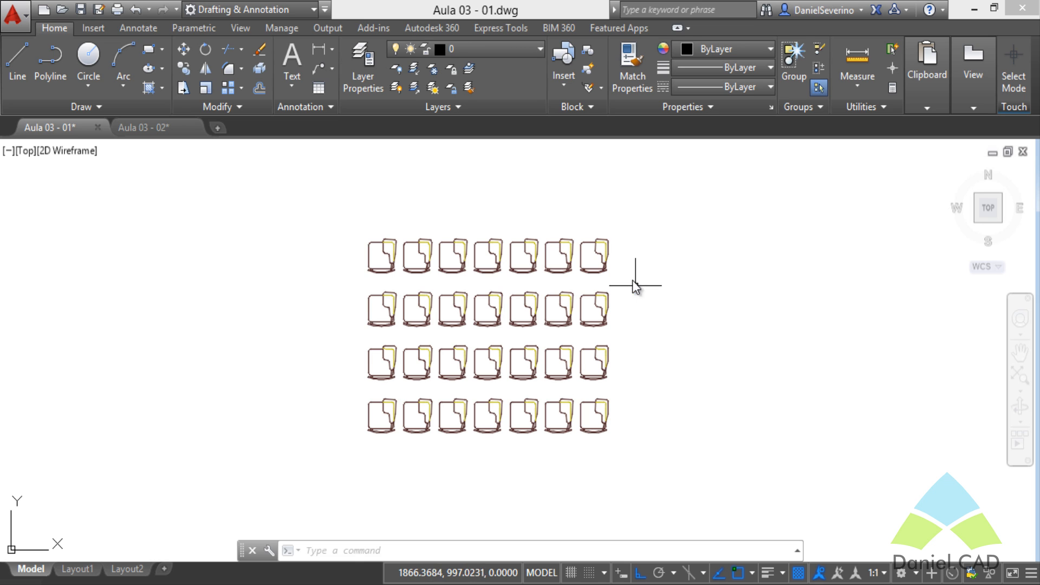
left_click(603, 253)
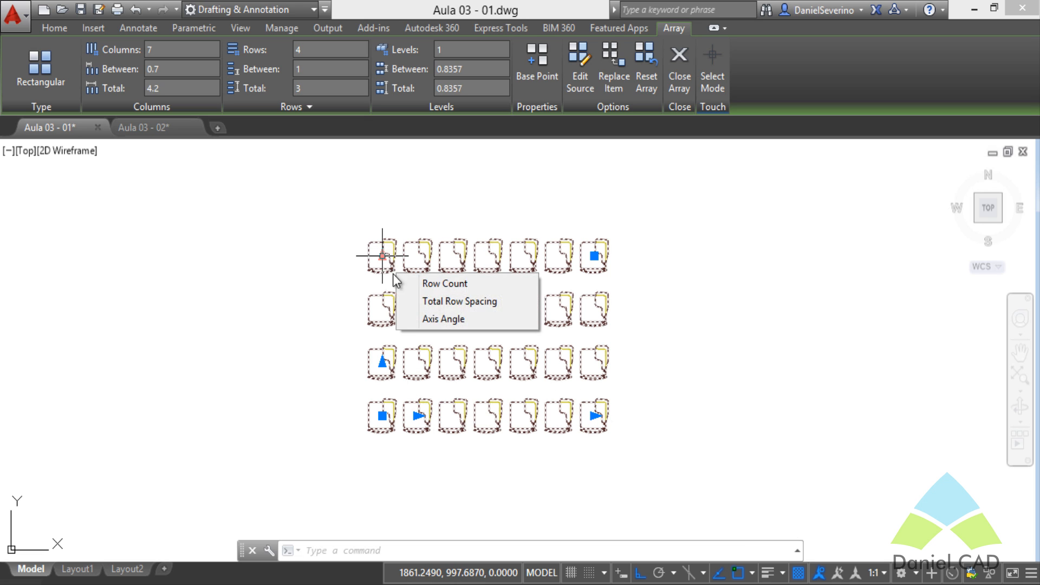
left_click(415, 416)
left_click(432, 414)
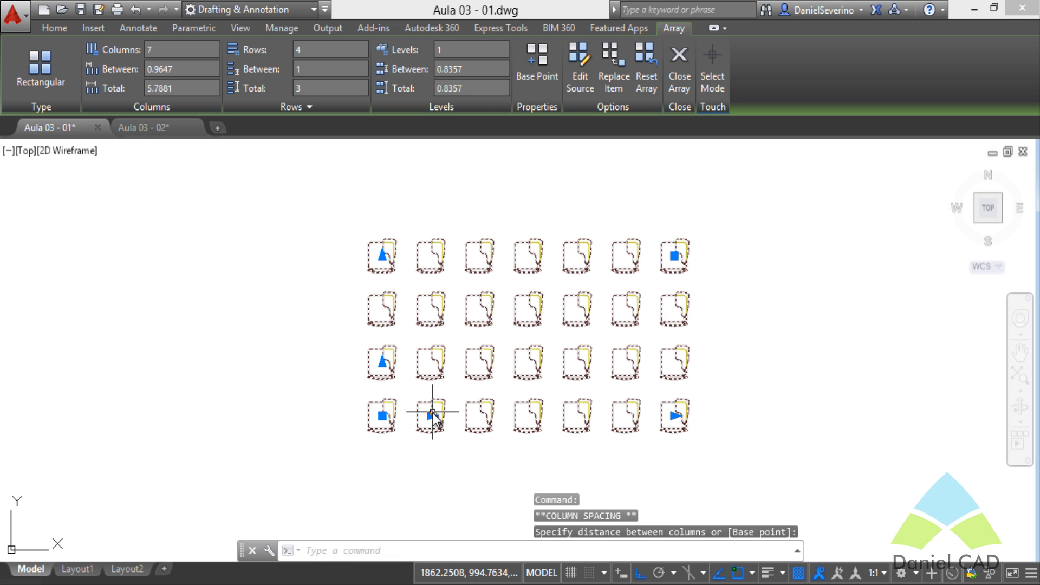
left_click(433, 415)
left_click(440, 415)
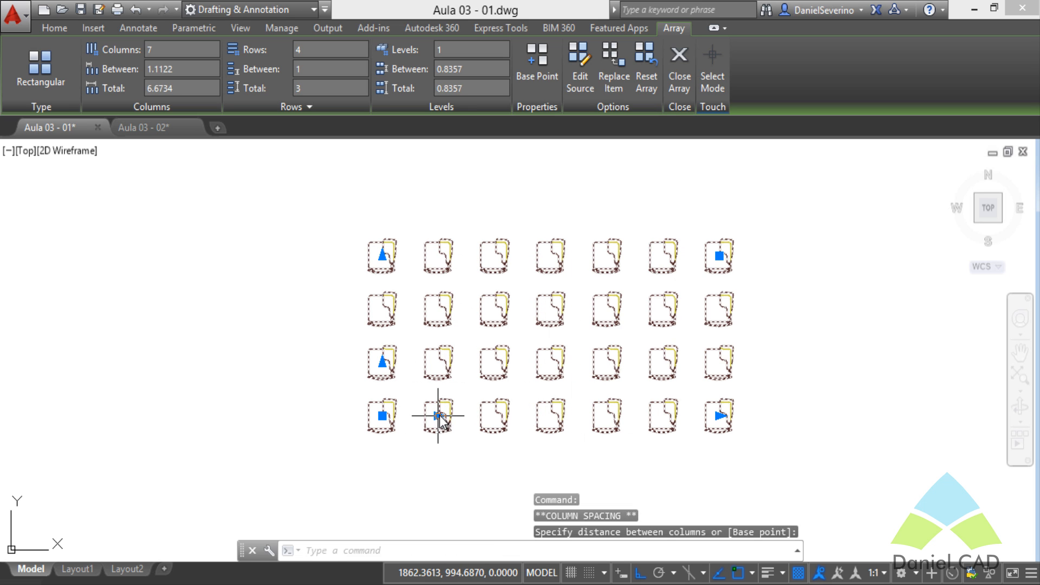
- Widen the chair array's row spacing freehand with its row spacing grip to about 1.32
left_click(382, 360)
left_click(383, 338)
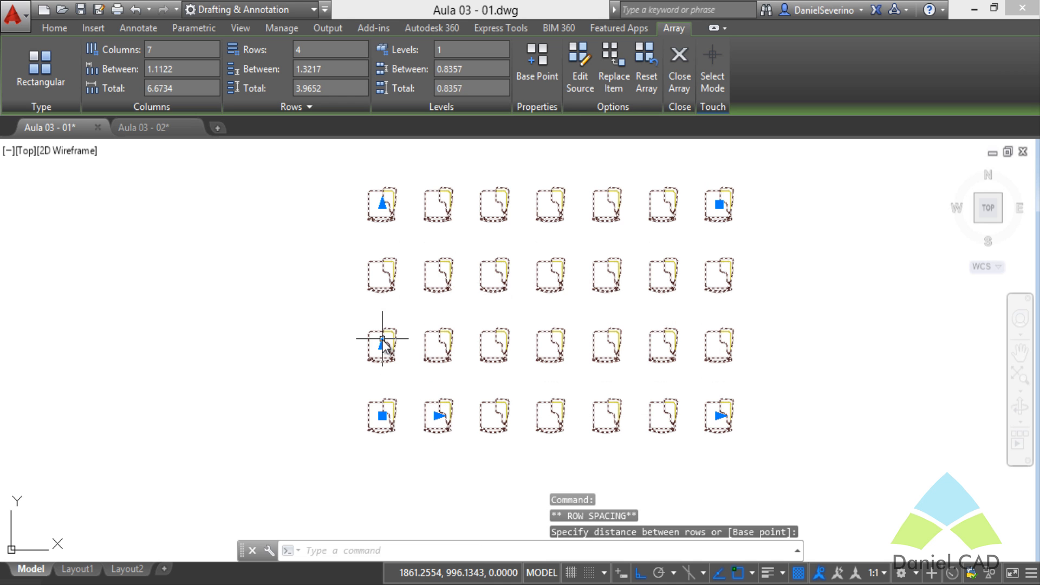
scroll(368, 239, "down", 2)
scroll(345, 272, "up", 2)
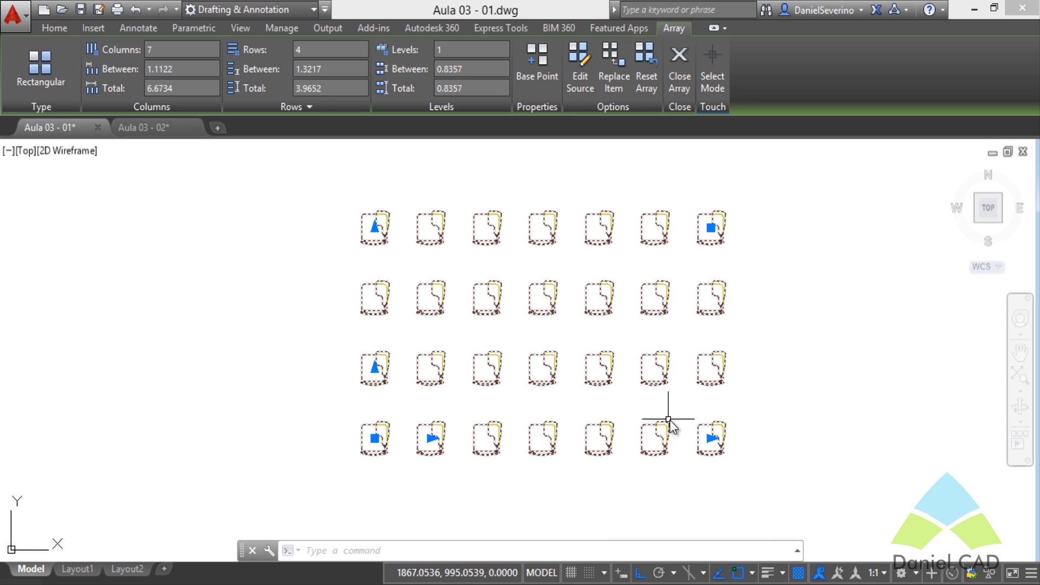
- Extend the chair array to 11 columns with the column count grip at the end of its lowest row
scroll(668, 419, "down", 2)
scroll(548, 467, "up", 2)
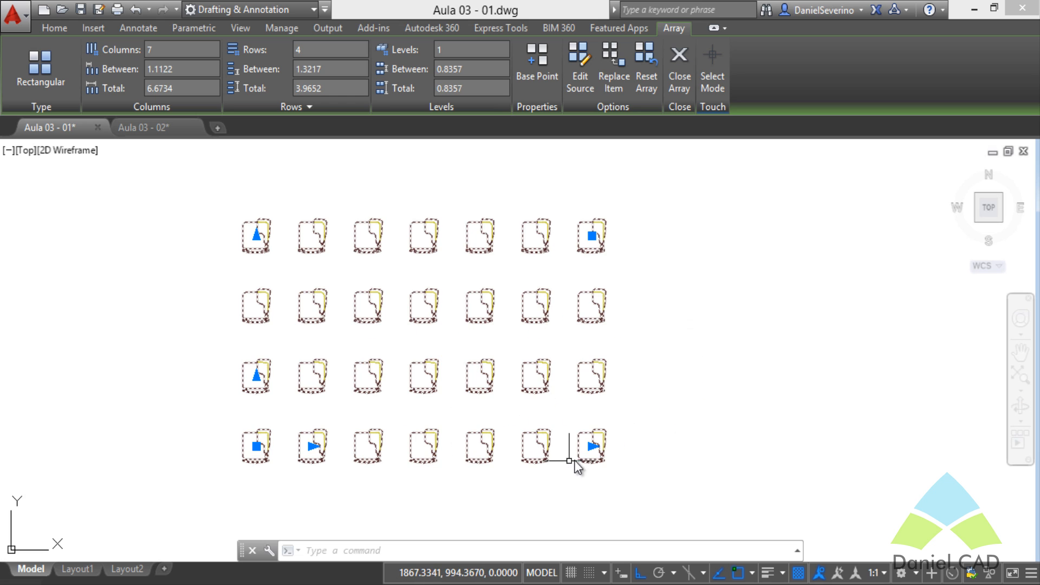
mouse_move(592, 446)
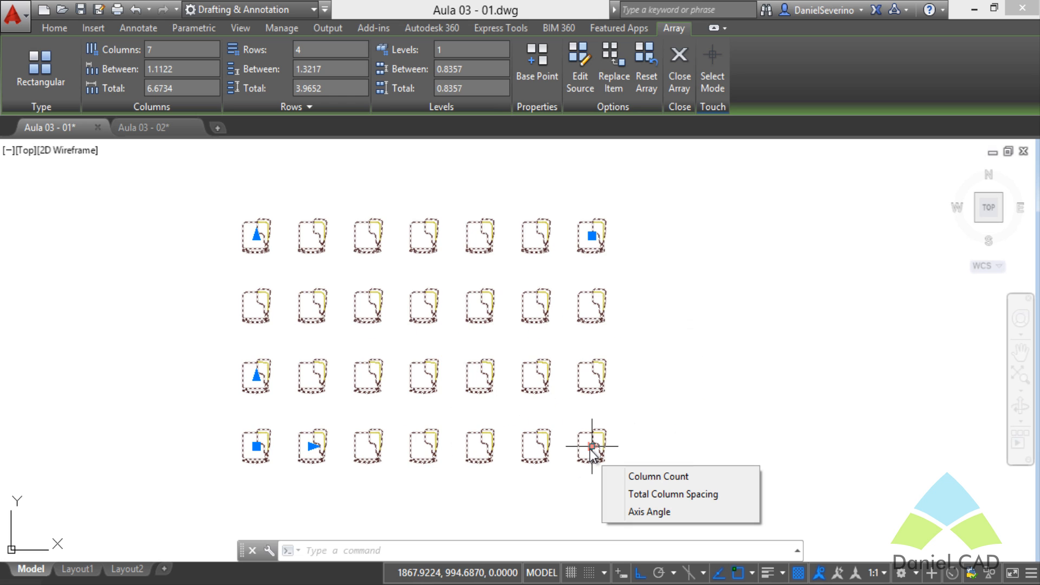
left_click(592, 445)
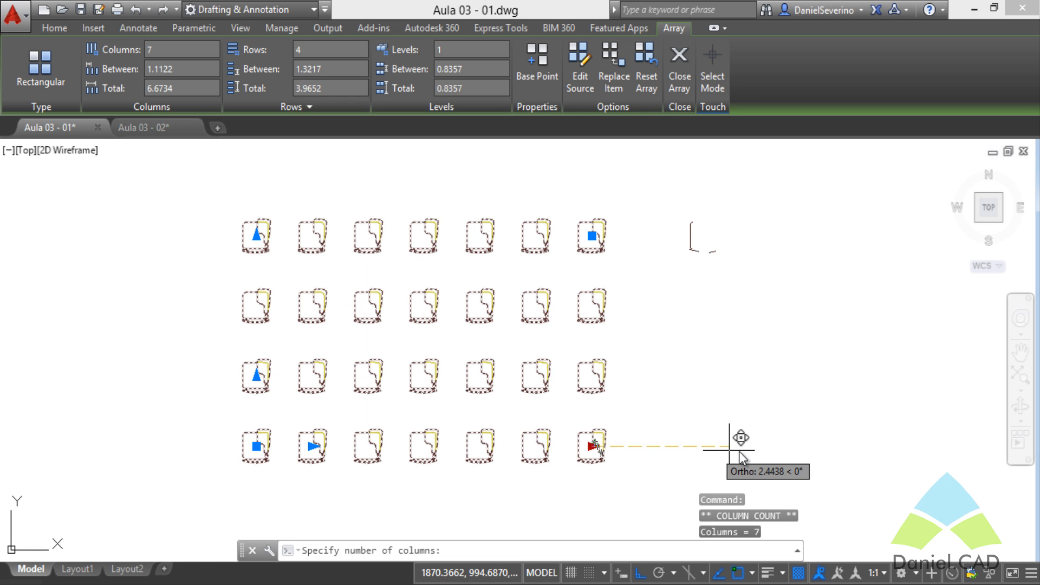
left_click(829, 455)
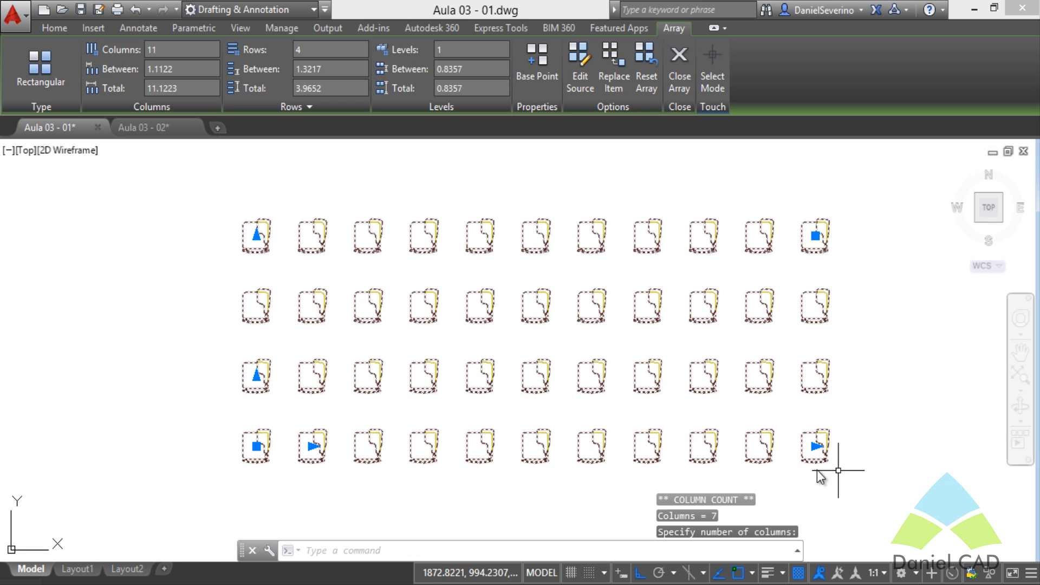
- Increase the chair array to 6 rows with the row count grip on its first column
scroll(598, 407, "down", 2)
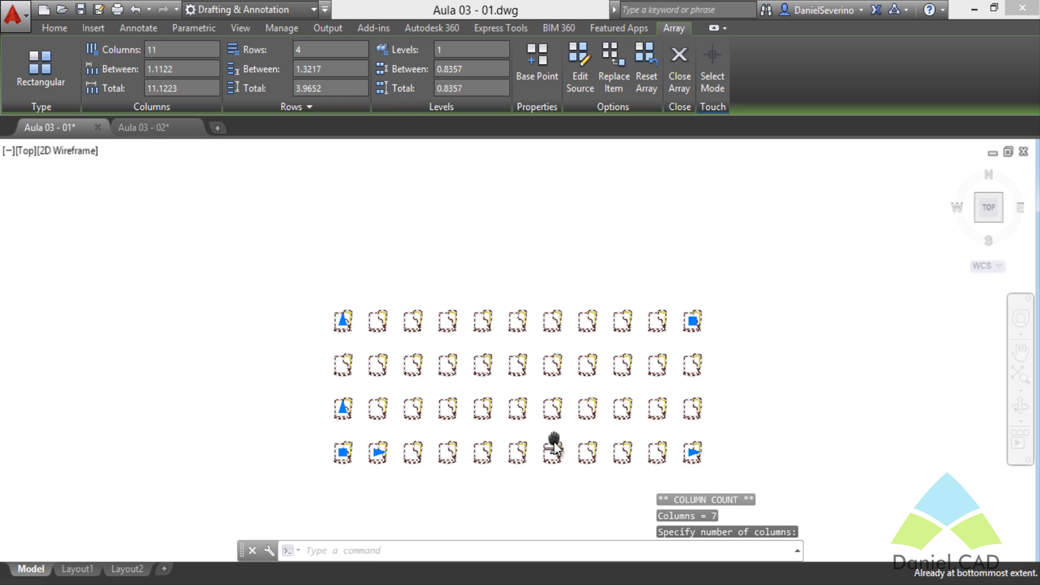
left_click(342, 321)
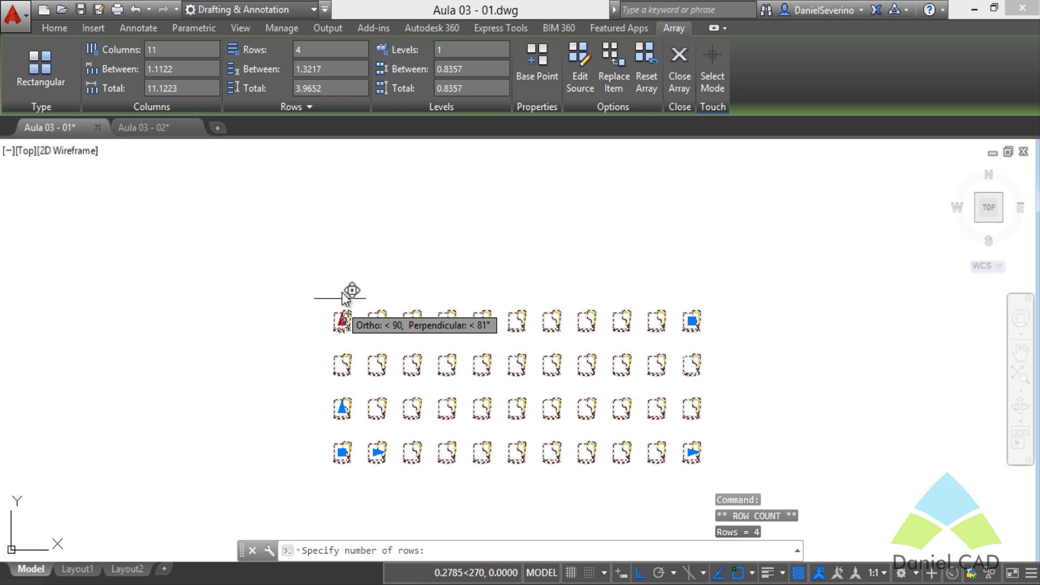
left_click(338, 236)
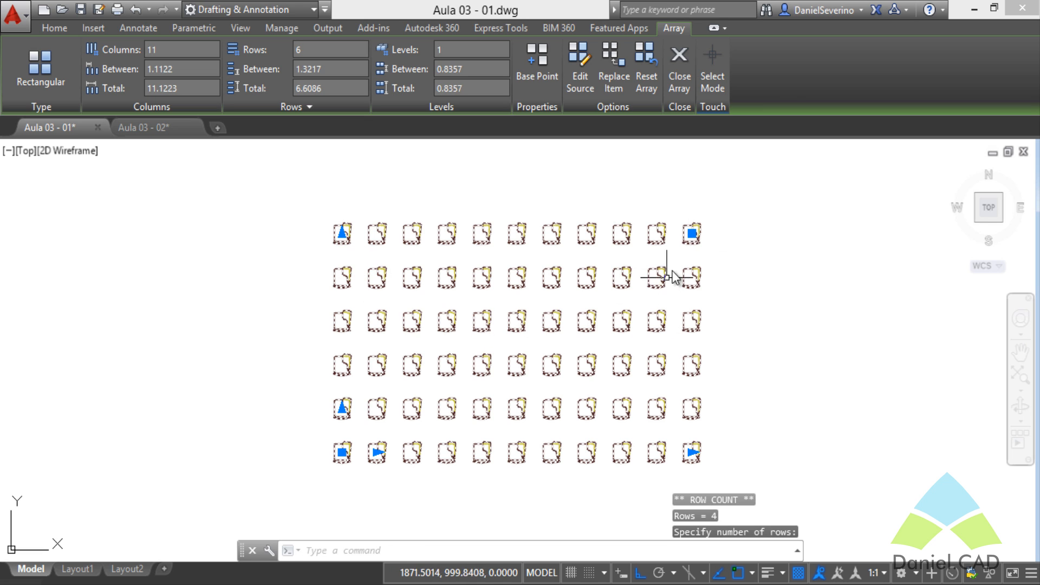
- Reduce the chair array to 7 columns and 3 rows with its corner row and column count grip
left_click(693, 233)
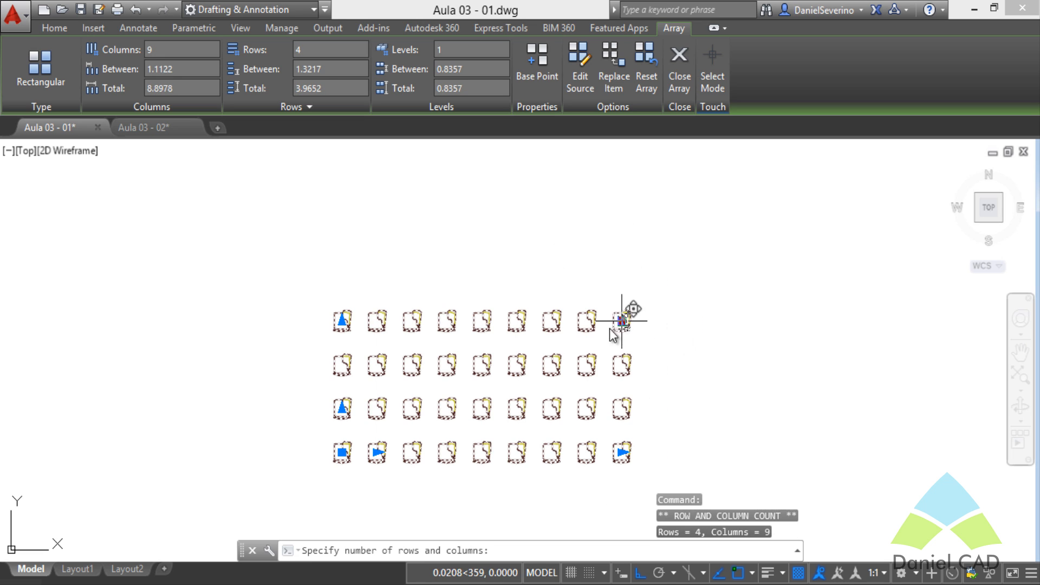
left_click(553, 363)
- Enlarge the chair array to 10 columns and 5 rows with its corner row and column count grip
mouse_move(553, 364)
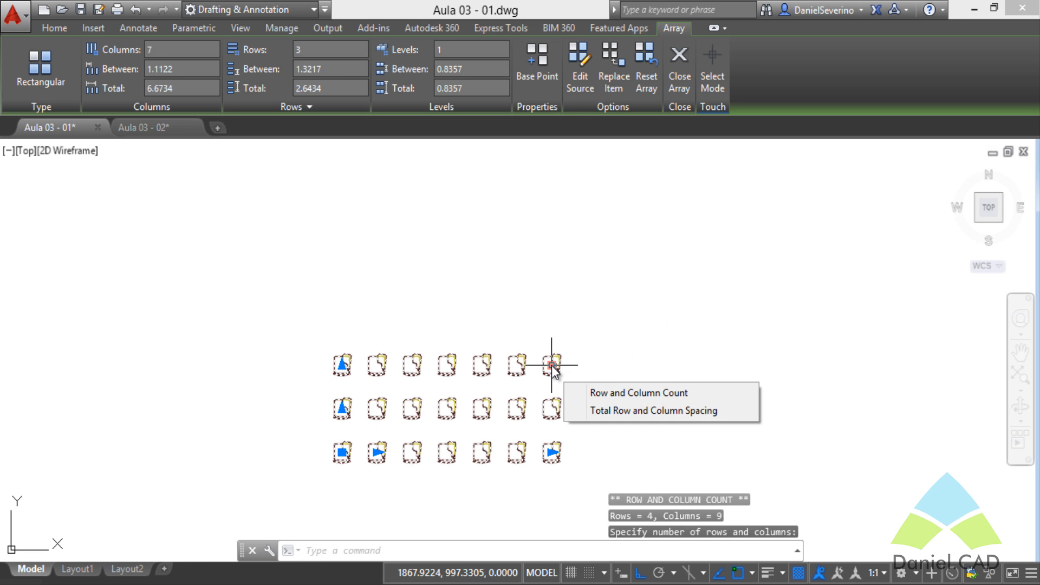
left_click(553, 365)
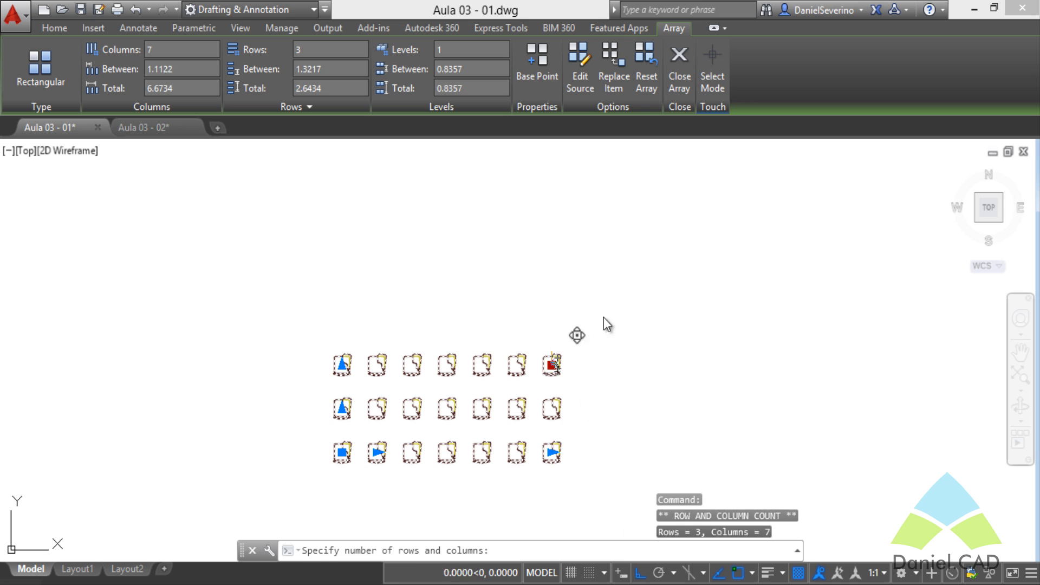
left_click(672, 280)
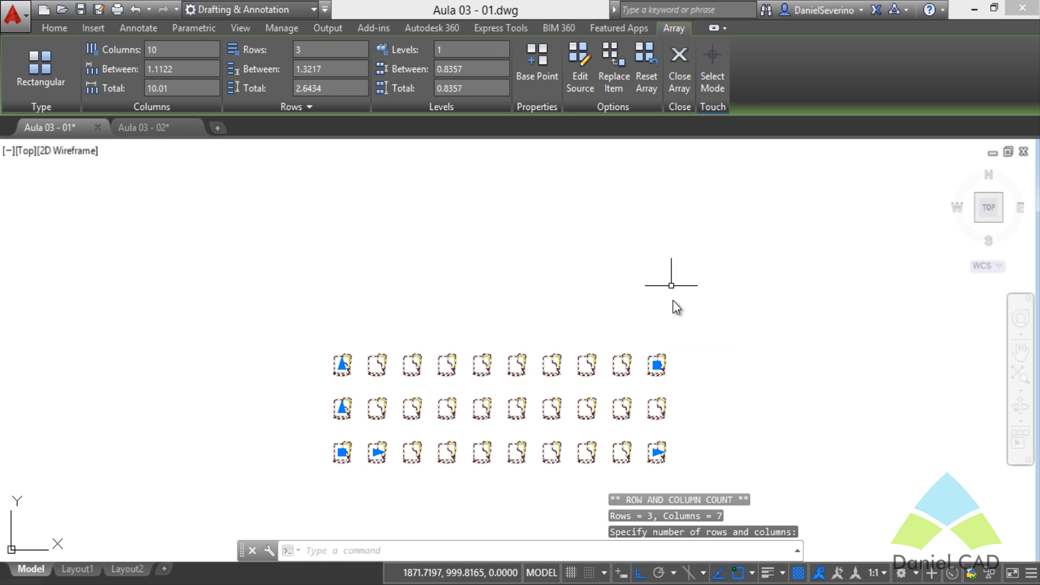
left_click(657, 364)
left_click(657, 268)
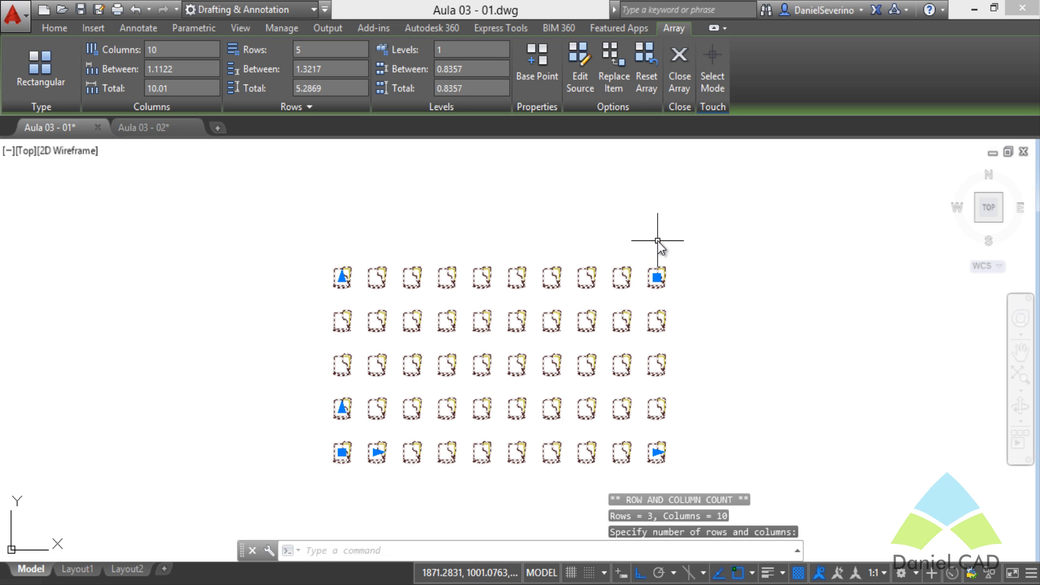
- Enlarge the chair array diagonally to 13 columns and 7 rows with its corner grip and Ortho off, and deselect it
left_click(656, 277)
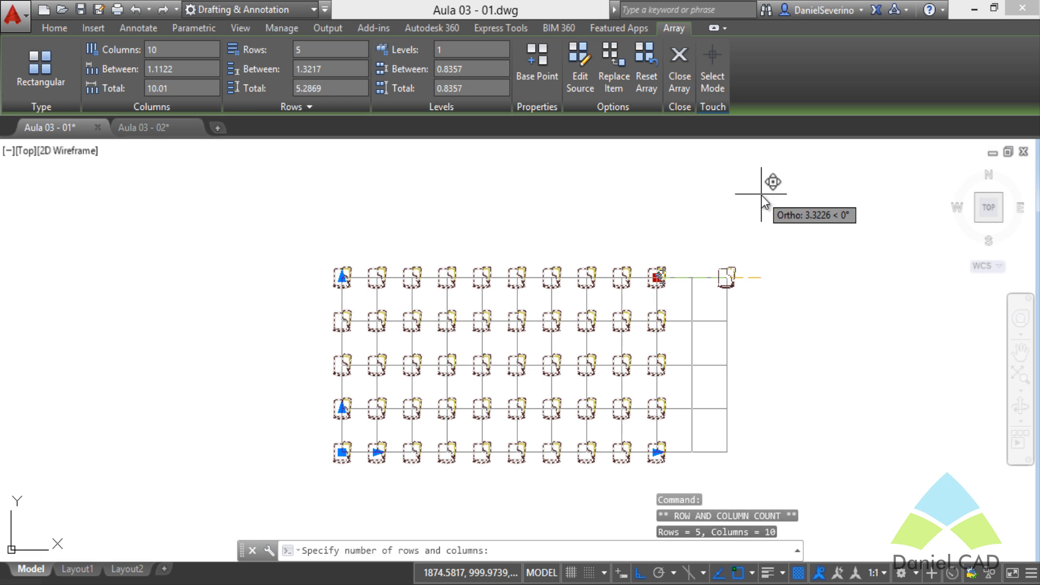
key("F8")
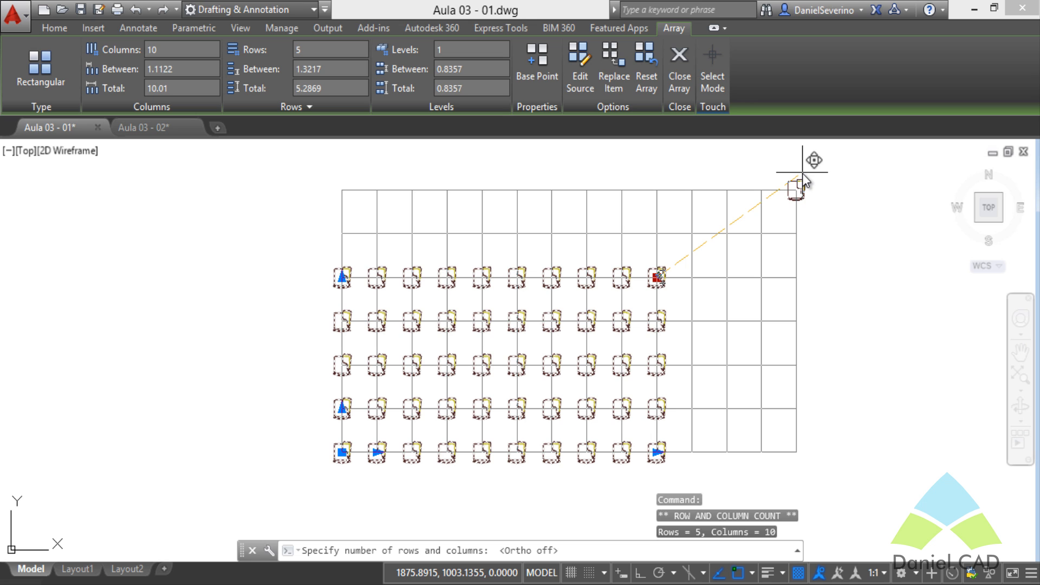
left_click(797, 184)
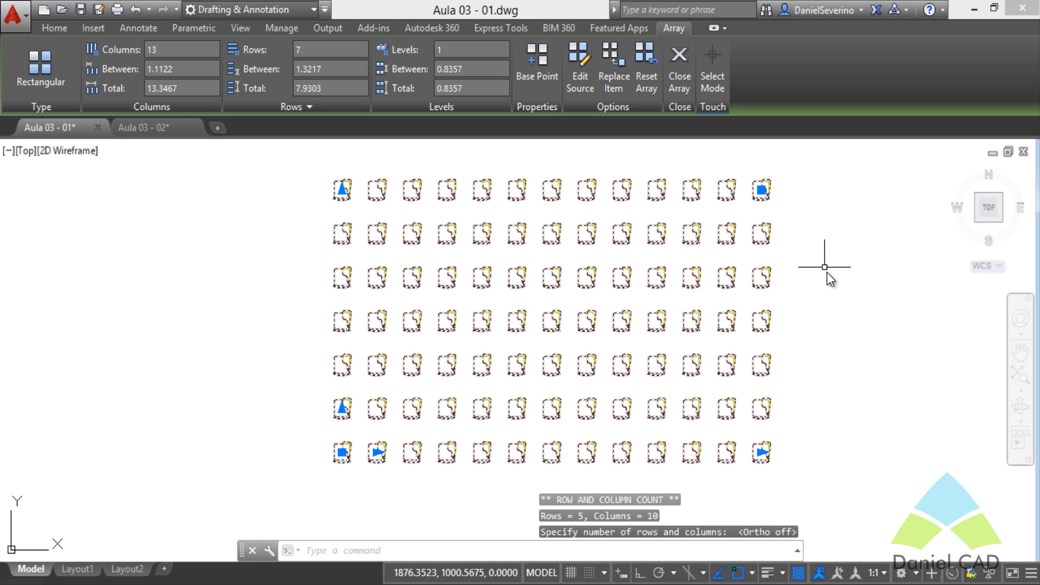
key("Escape")
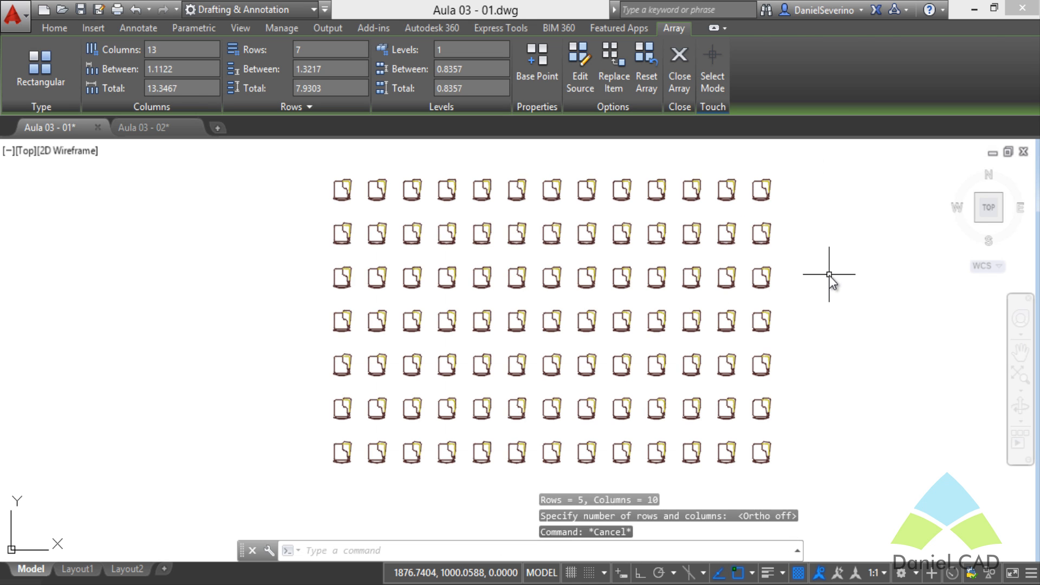